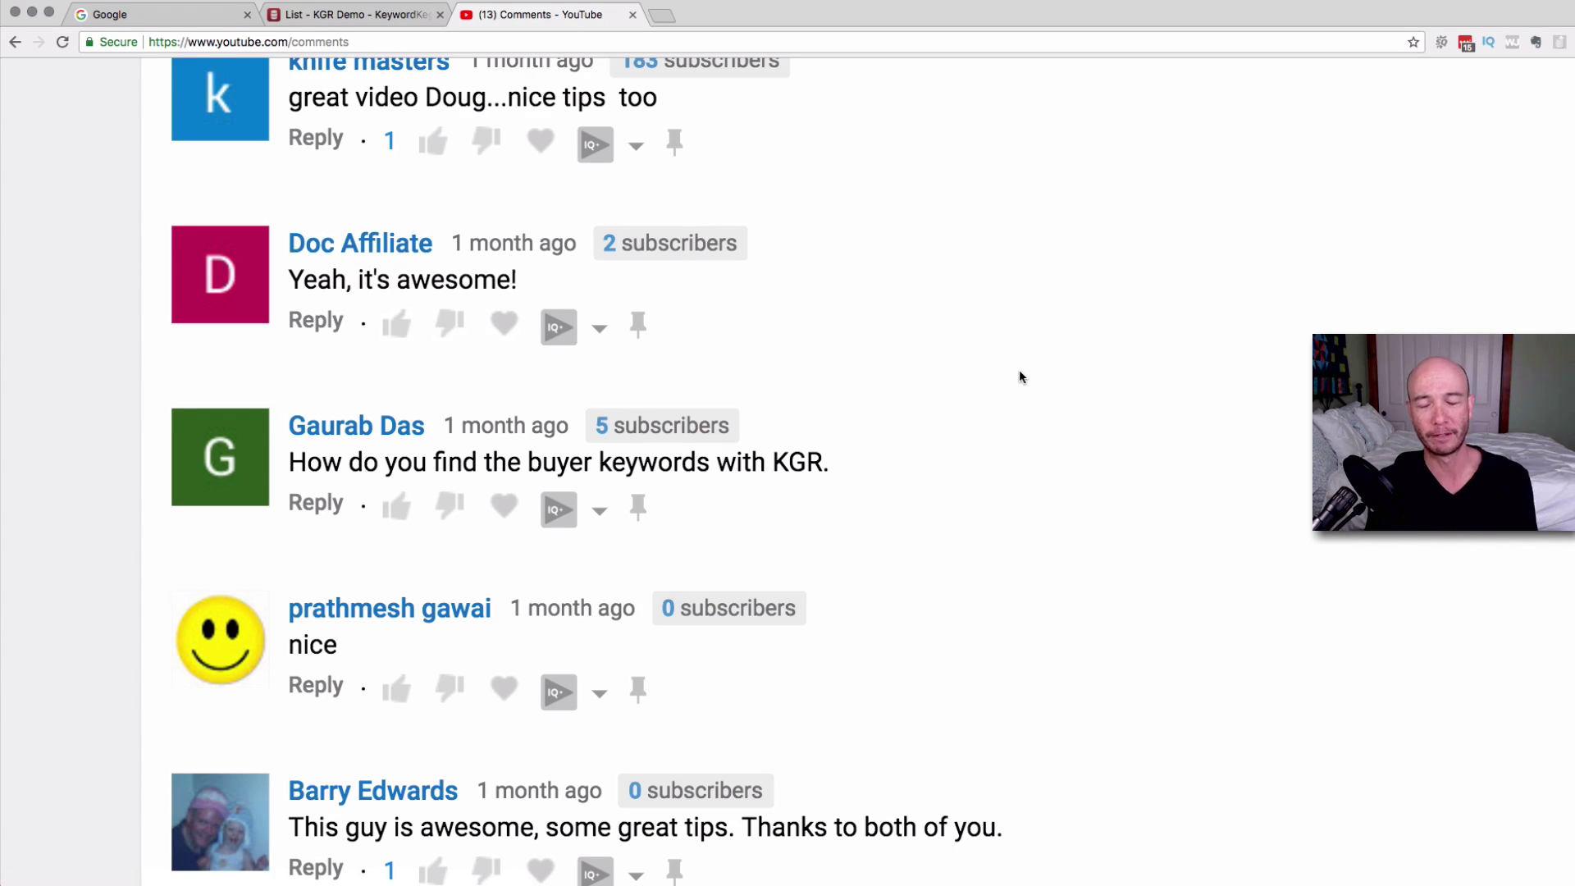
# Step: Switch to the KGR Demo keyword list in Keyword Keg and reload it
pyautogui.click(361, 15)
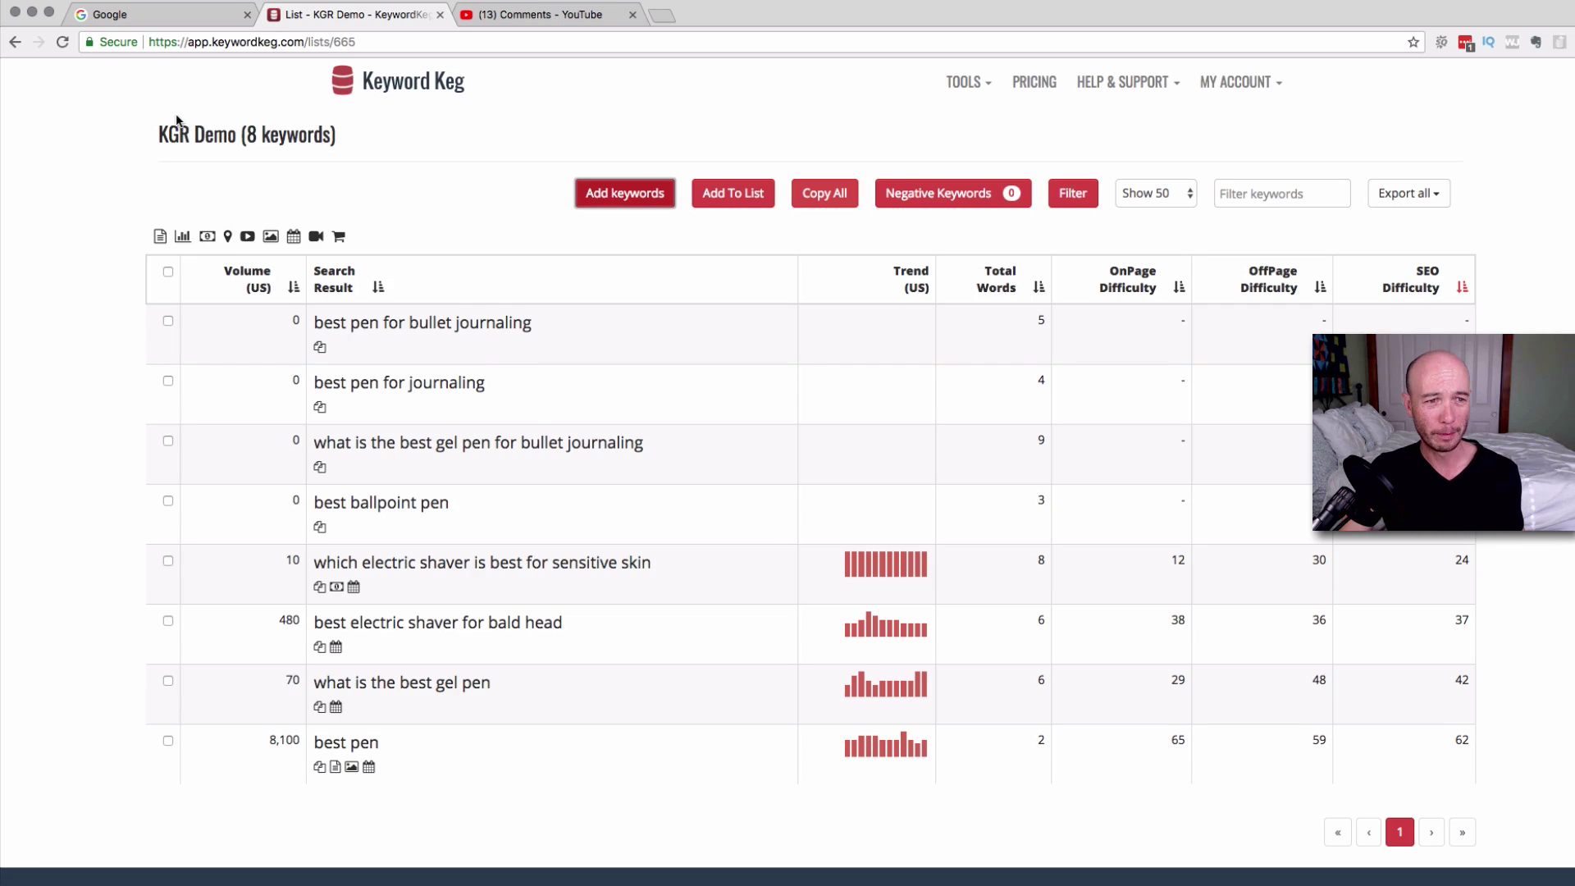
pyautogui.click(62, 42)
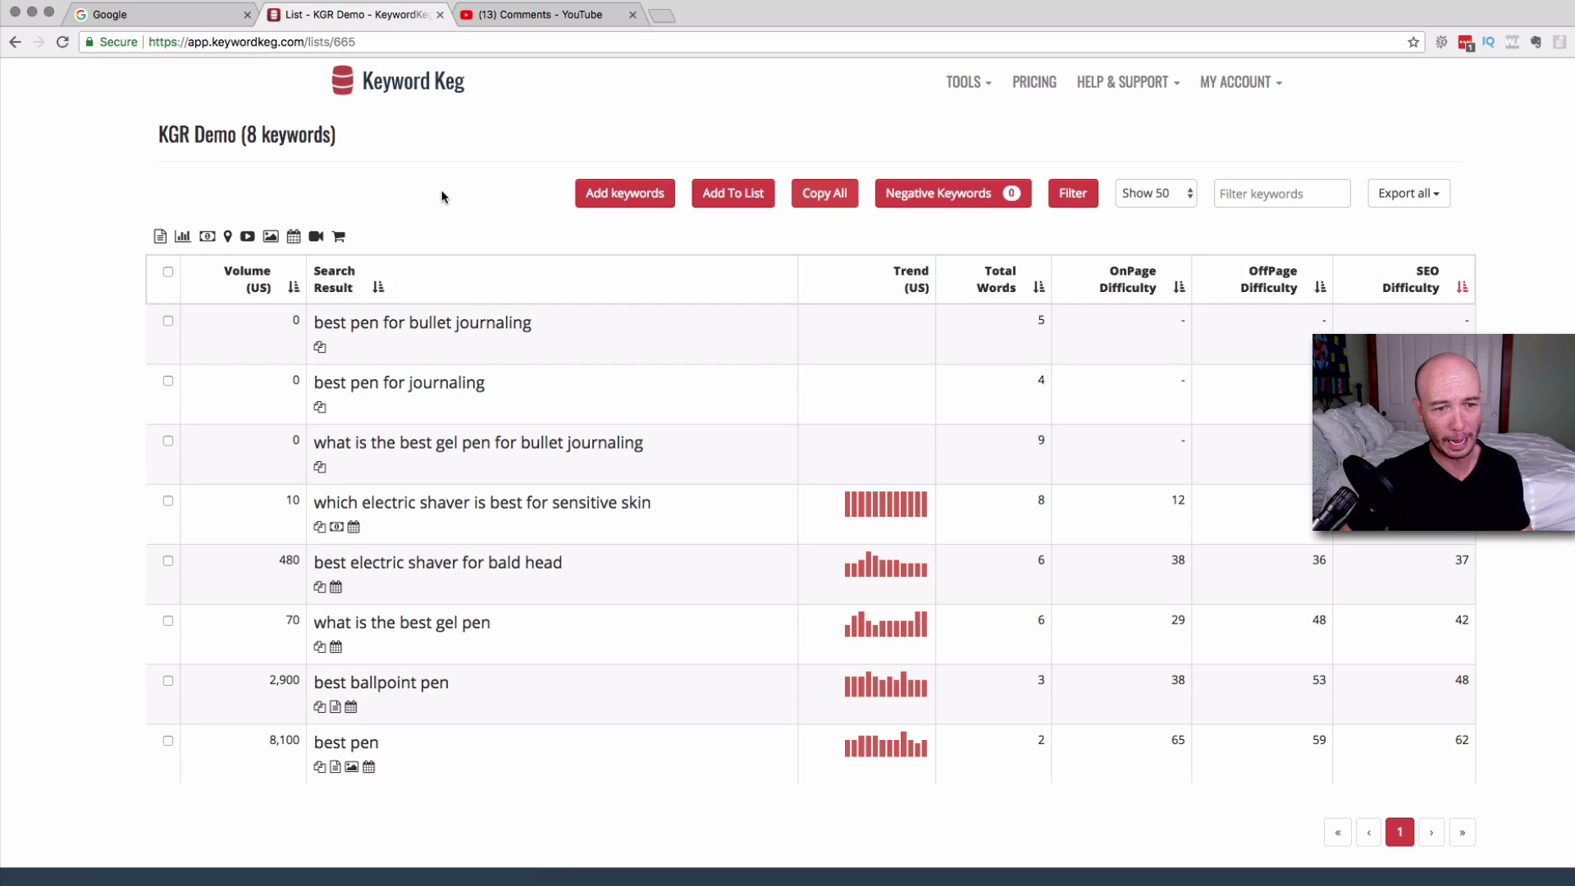
pyautogui.click(62, 42)
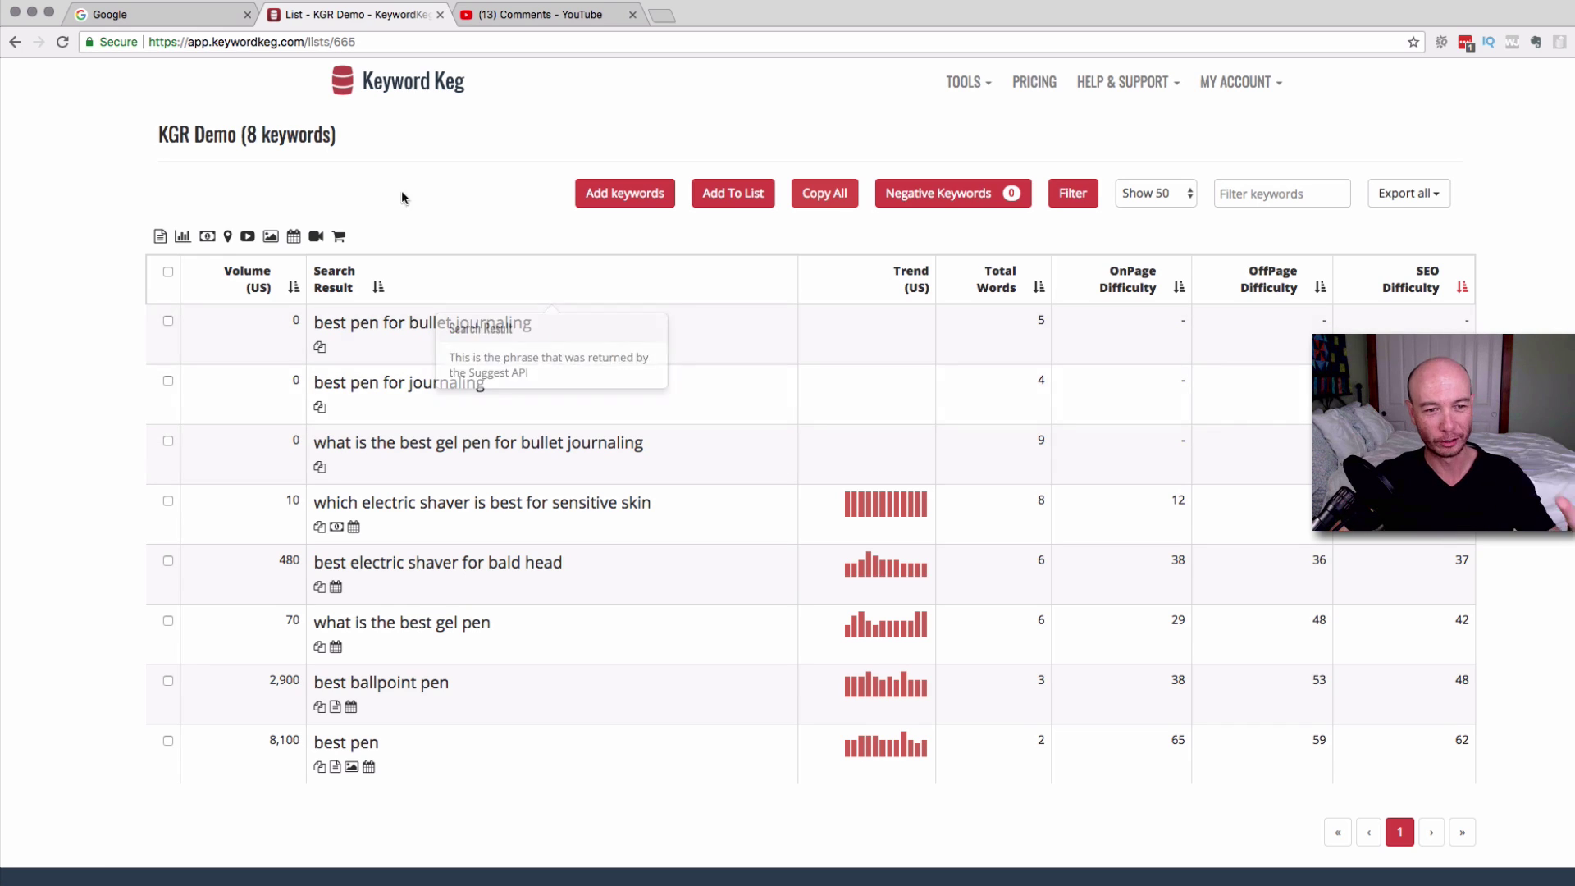
# Step: Switch to the Google search page and extend the query to "best ballpoint pen for" to bring up its suggestions
pyautogui.click(134, 16)
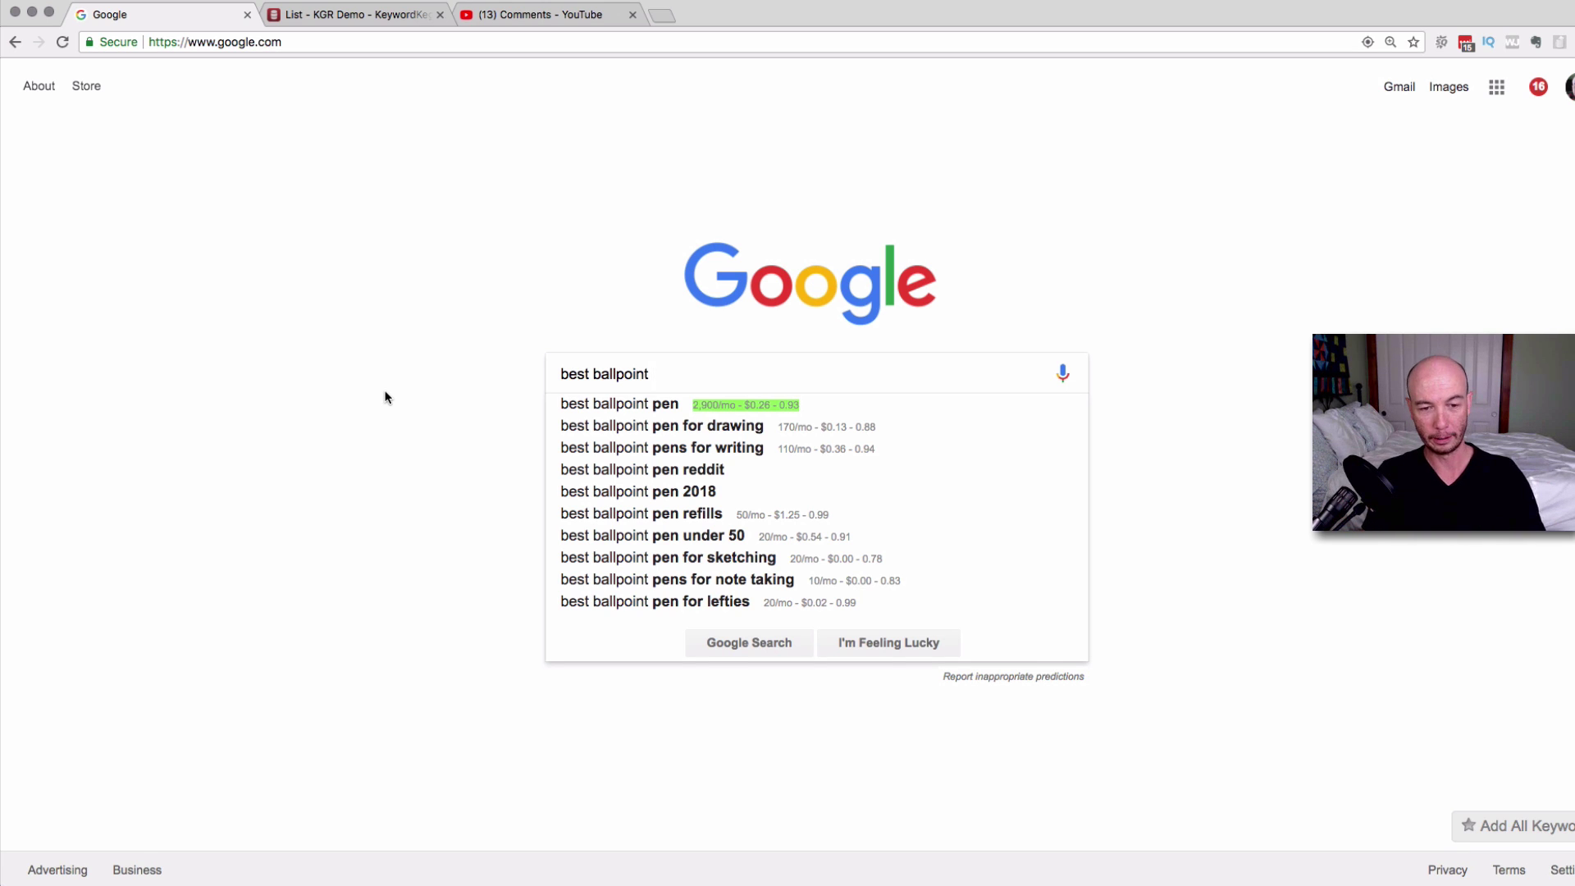
pyautogui.write('pen')
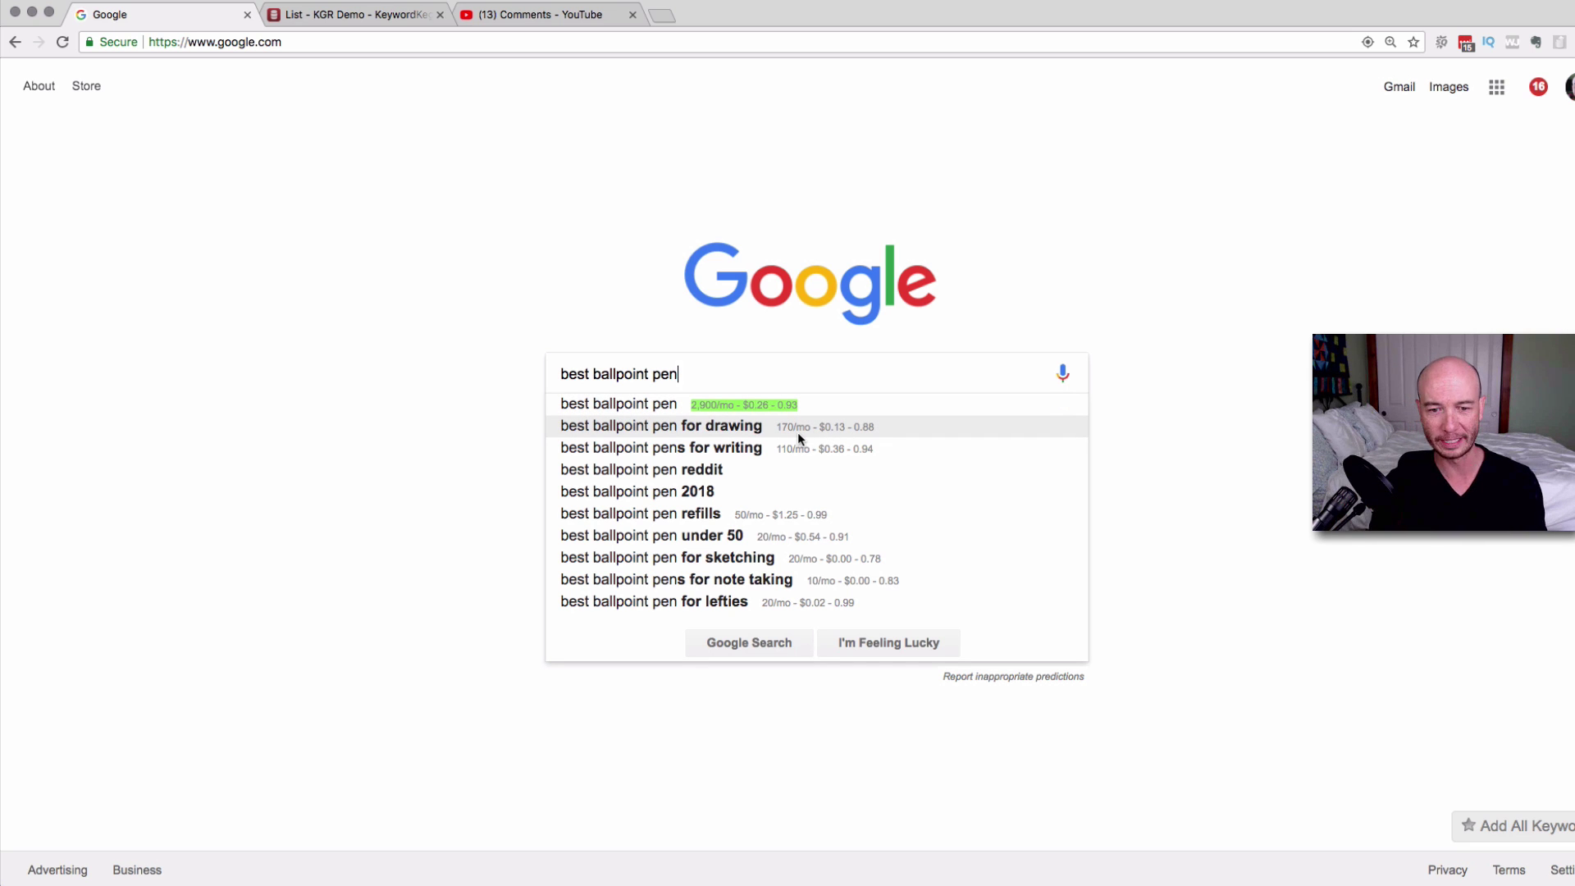
pyautogui.scroll(5, 798, 434)
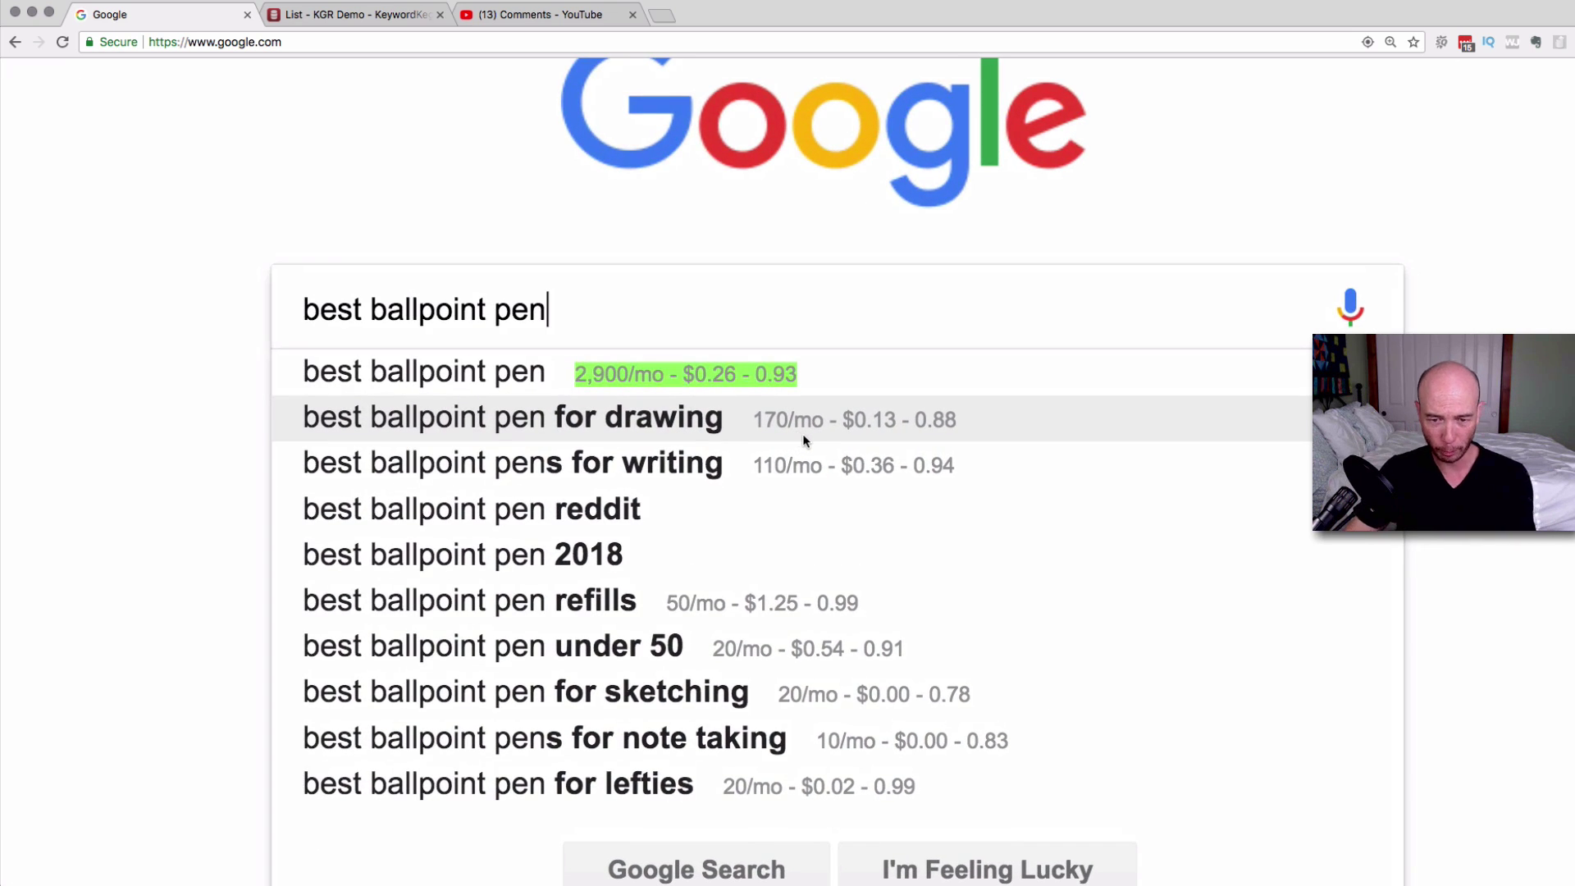
pyautogui.scroll(-2, 820, 430)
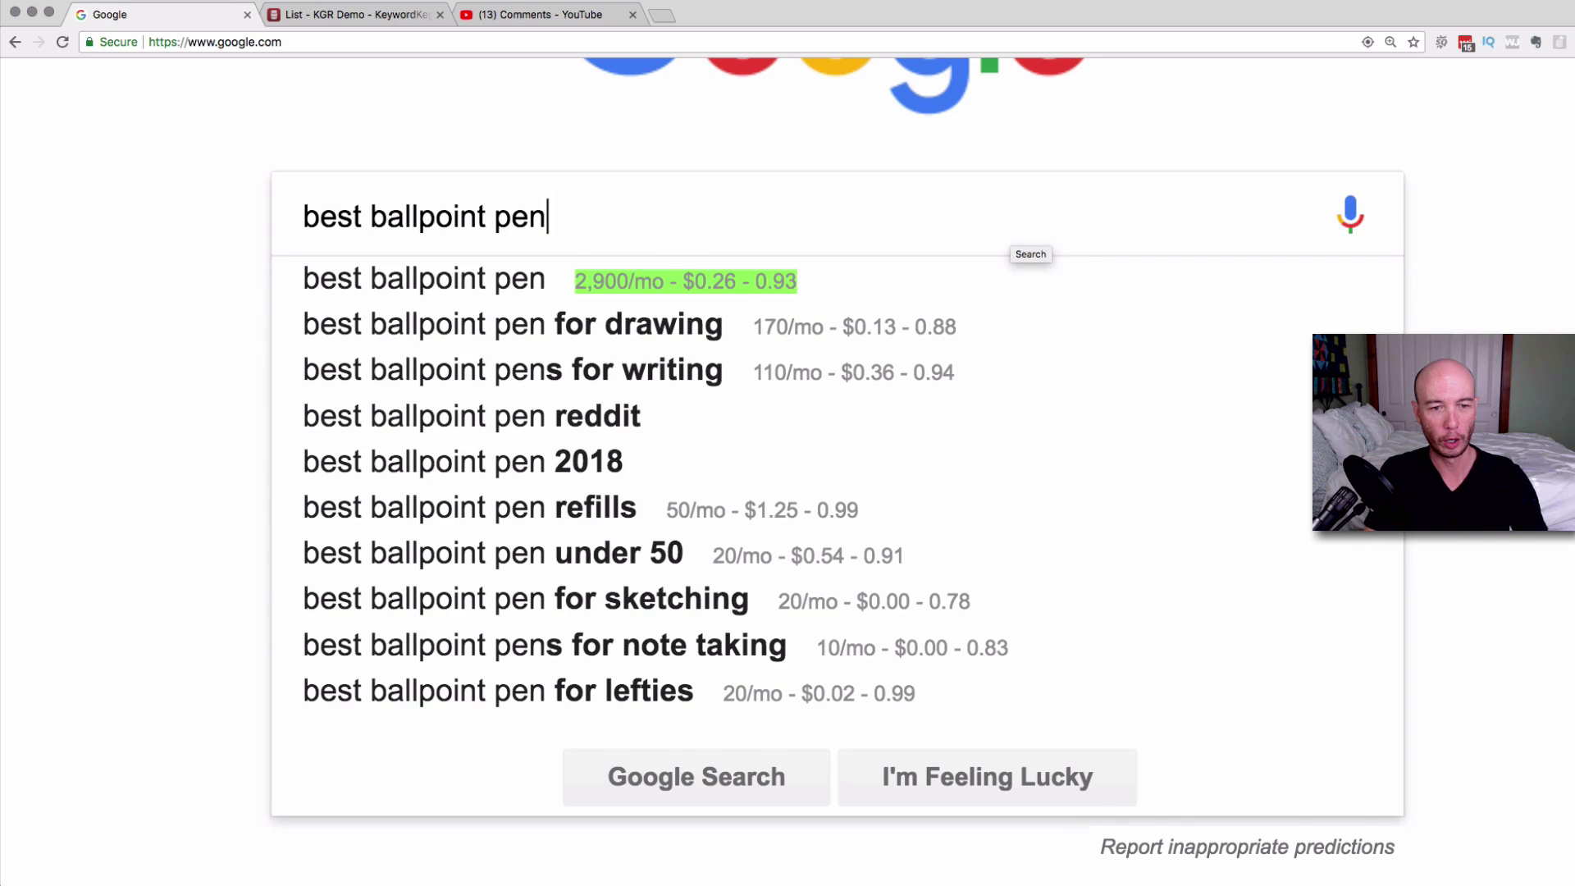
pyautogui.write('for')
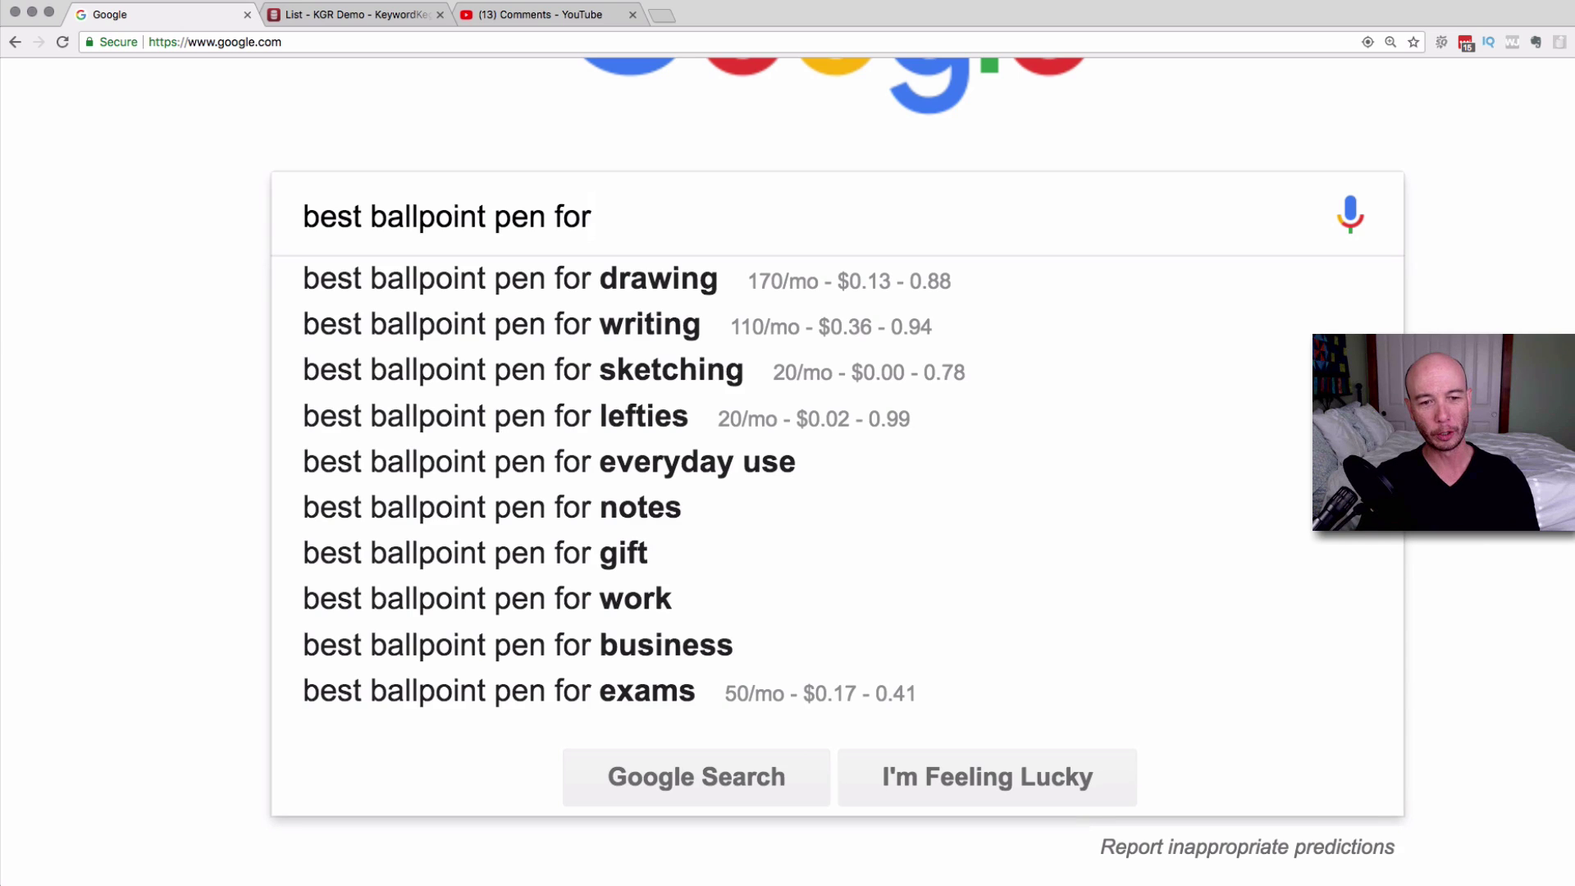
pyautogui.write('jo')
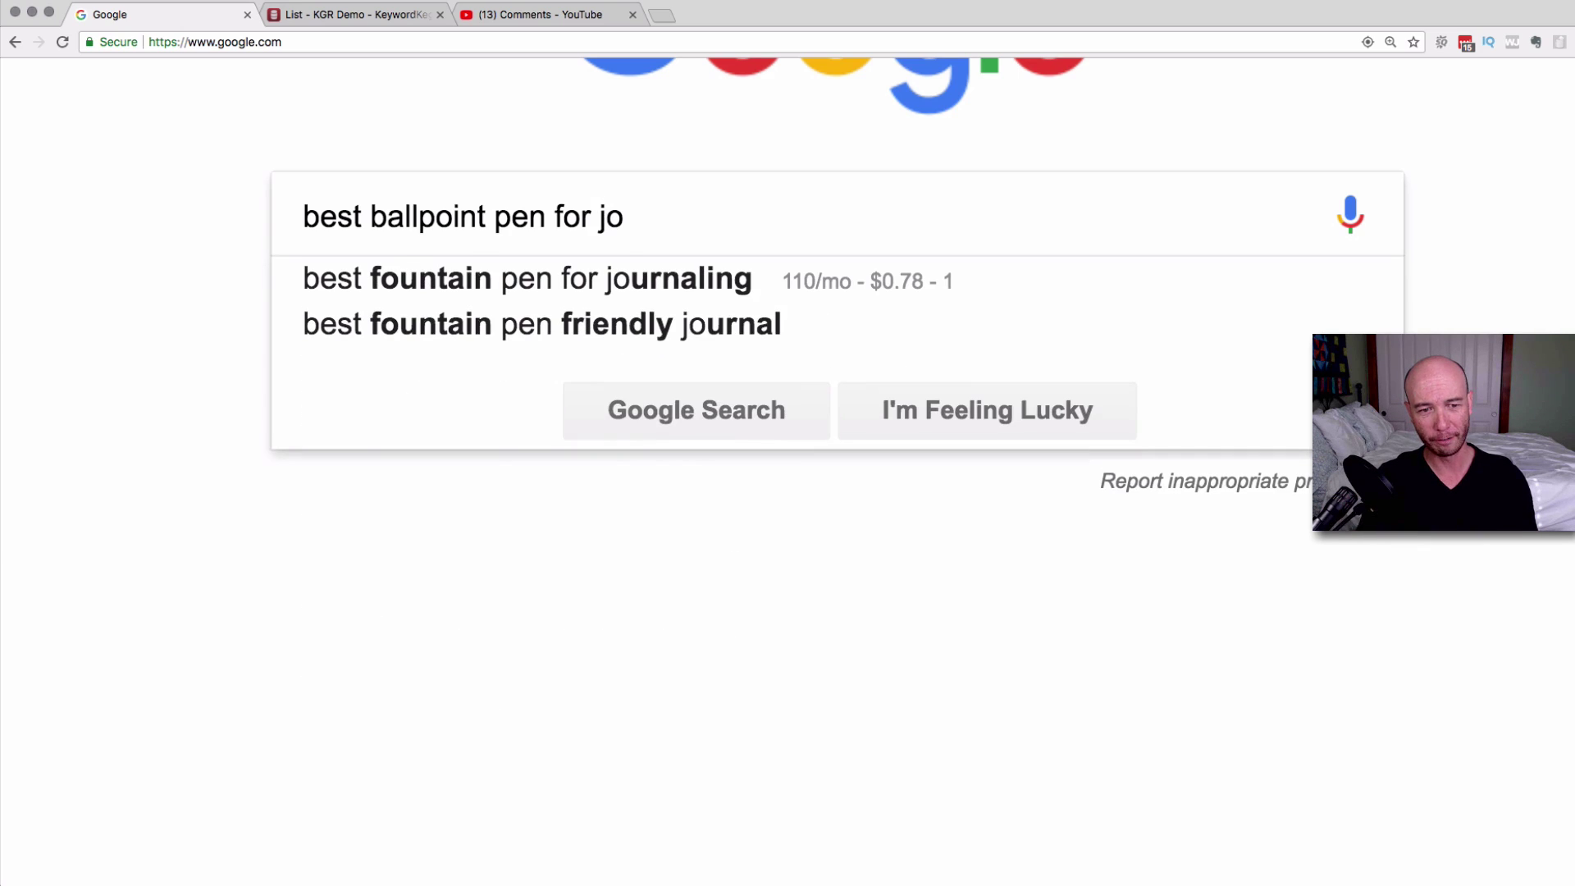
pyautogui.press('Down')
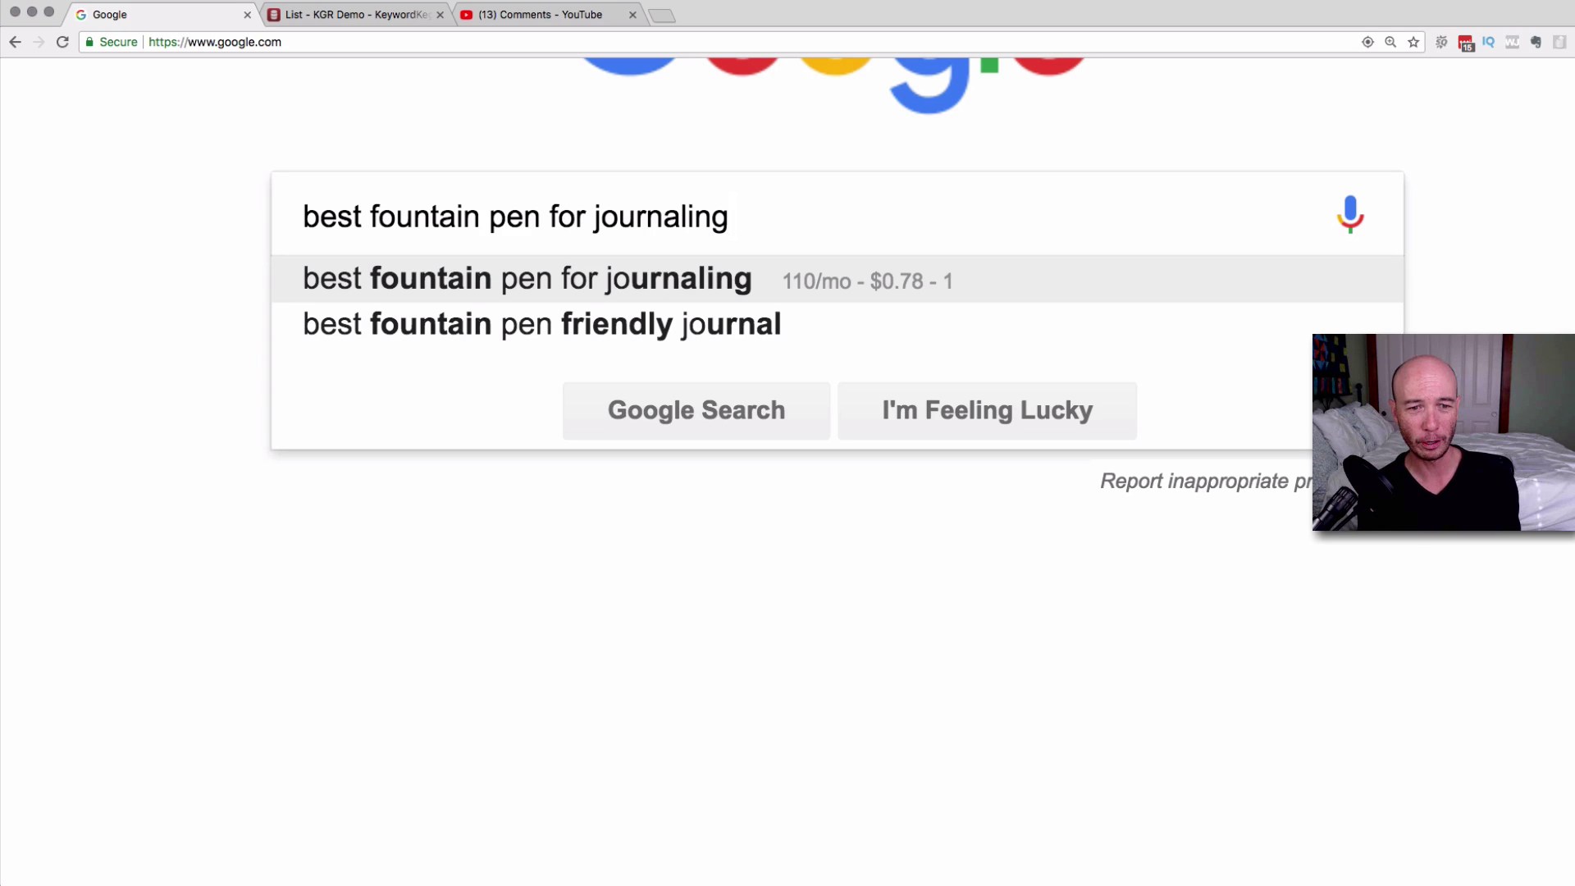
pyautogui.press('Up')
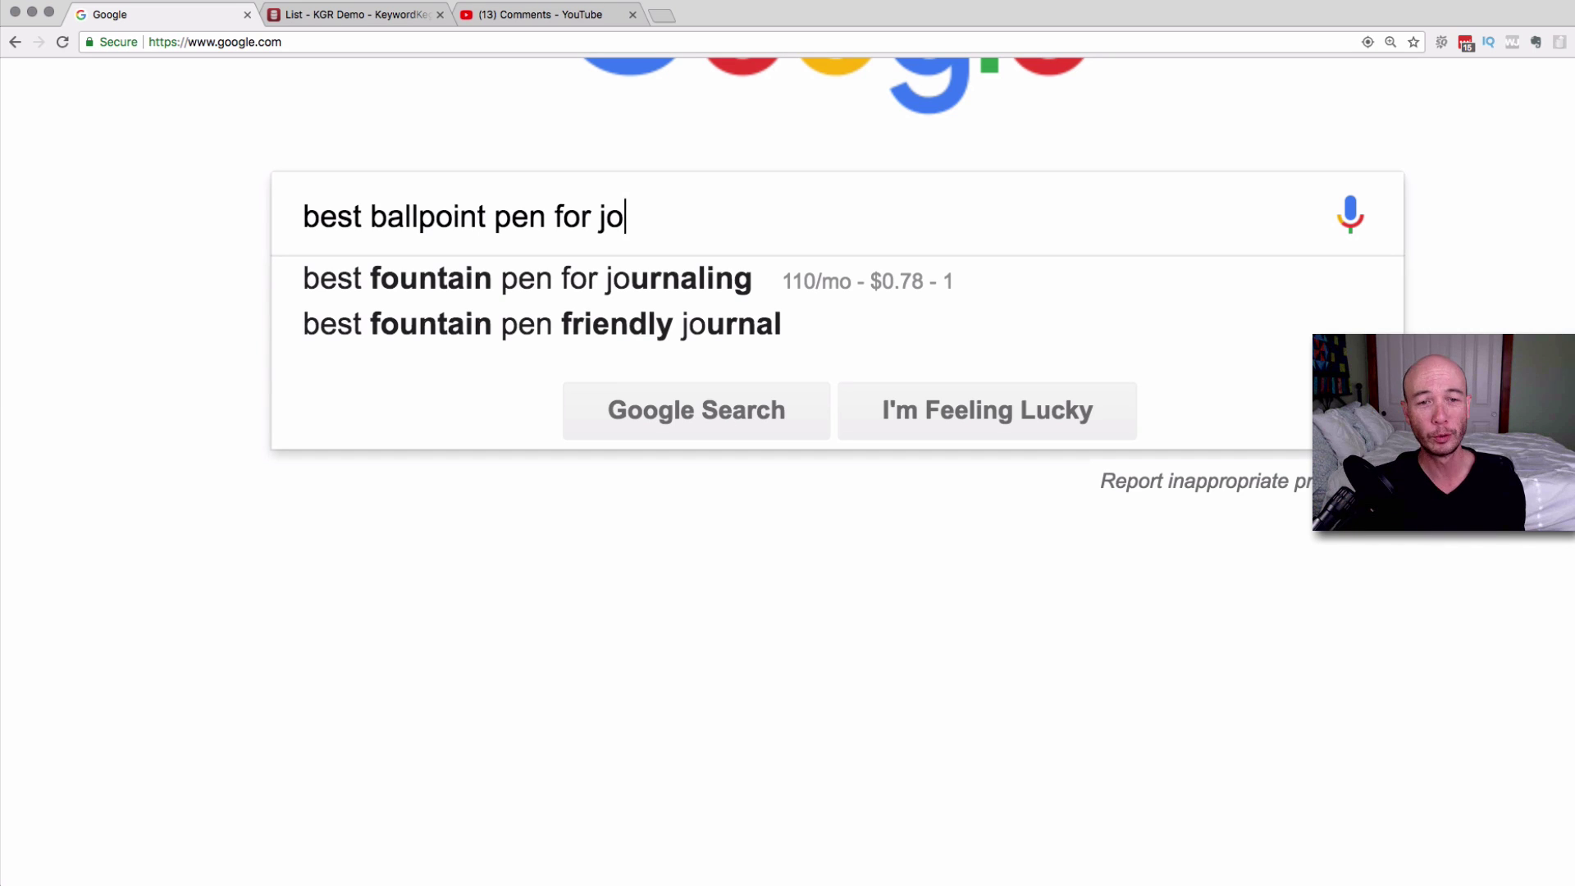
pyautogui.press('BackSpace')
pyautogui.press('BackSpace')
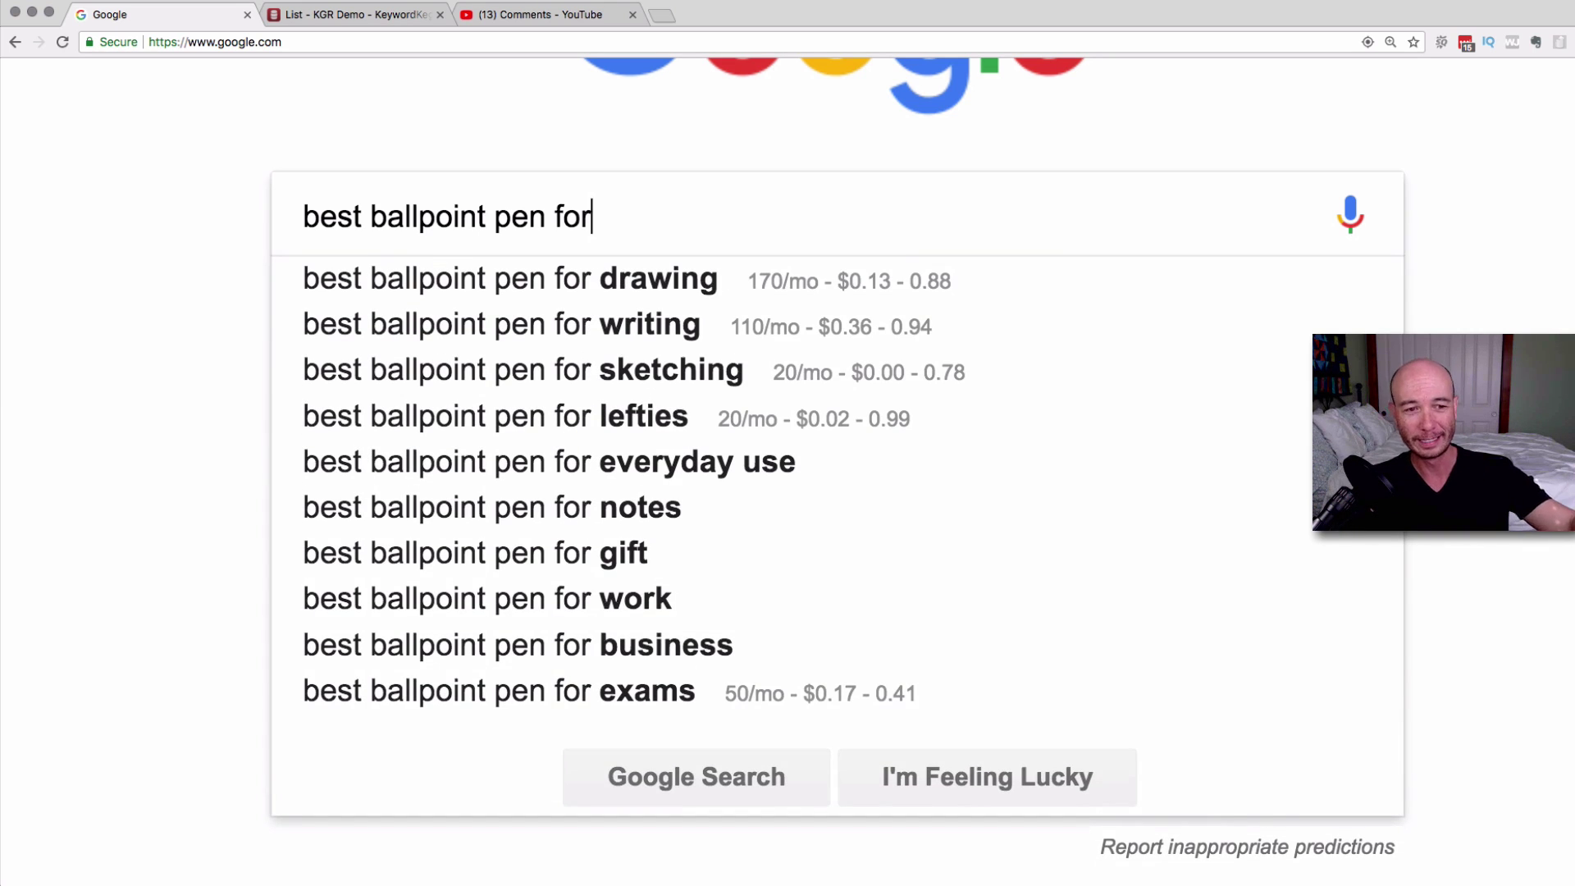
# Step: Look through the suggestions down to "best ballpoint pen for everyday use" and run the suggested search "best ballpoint pen for sketching"
pyautogui.press('Down')
pyautogui.press('Down')
pyautogui.press('Down')
pyautogui.press('Down')
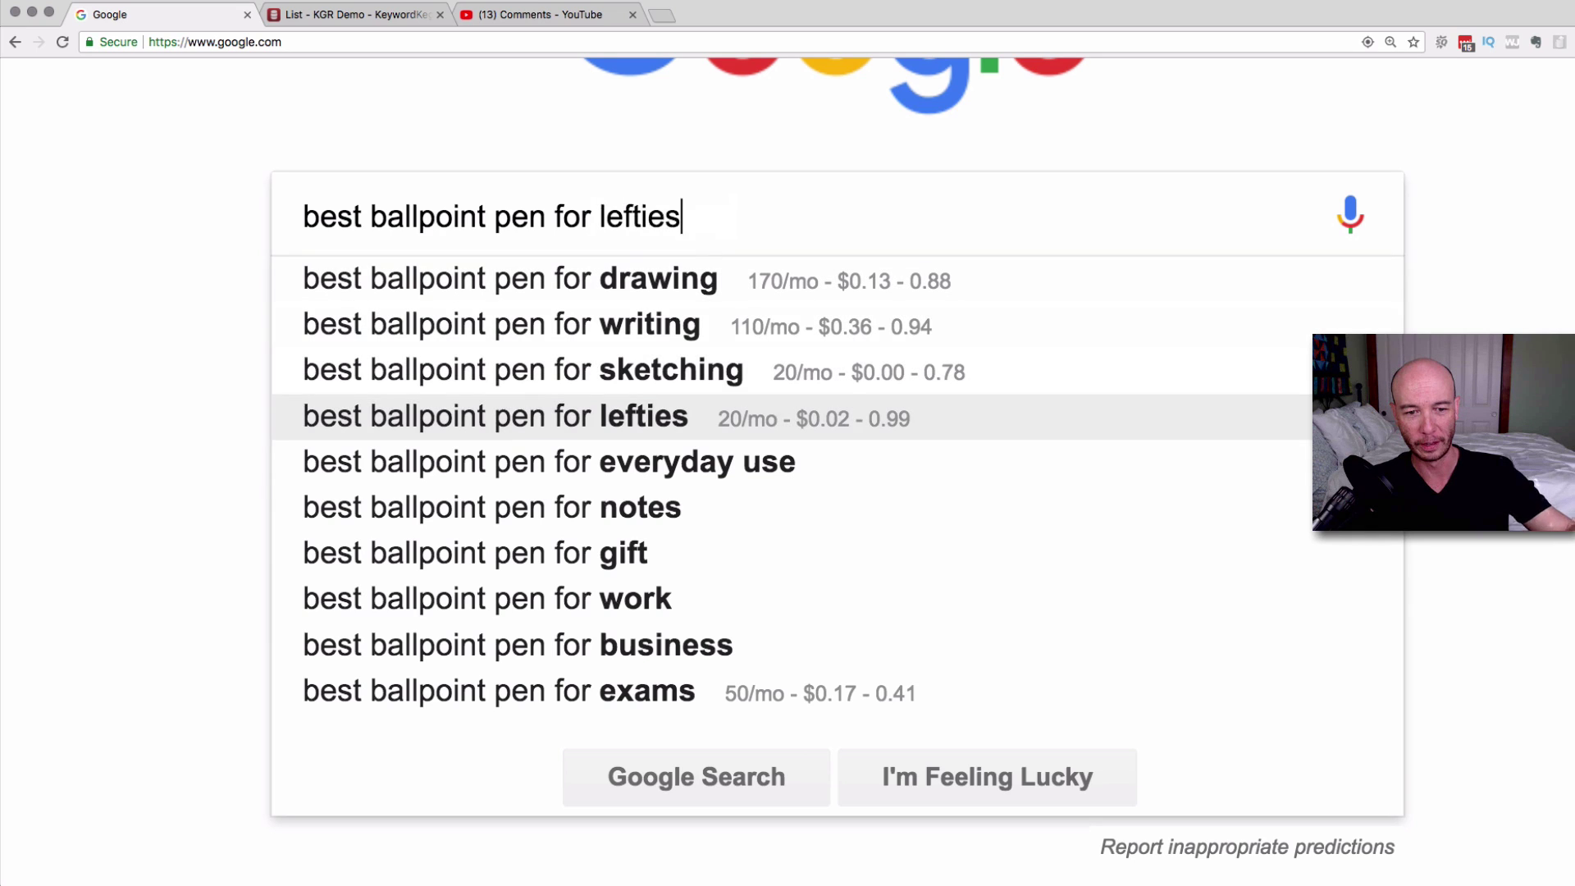
pyautogui.press('Down')
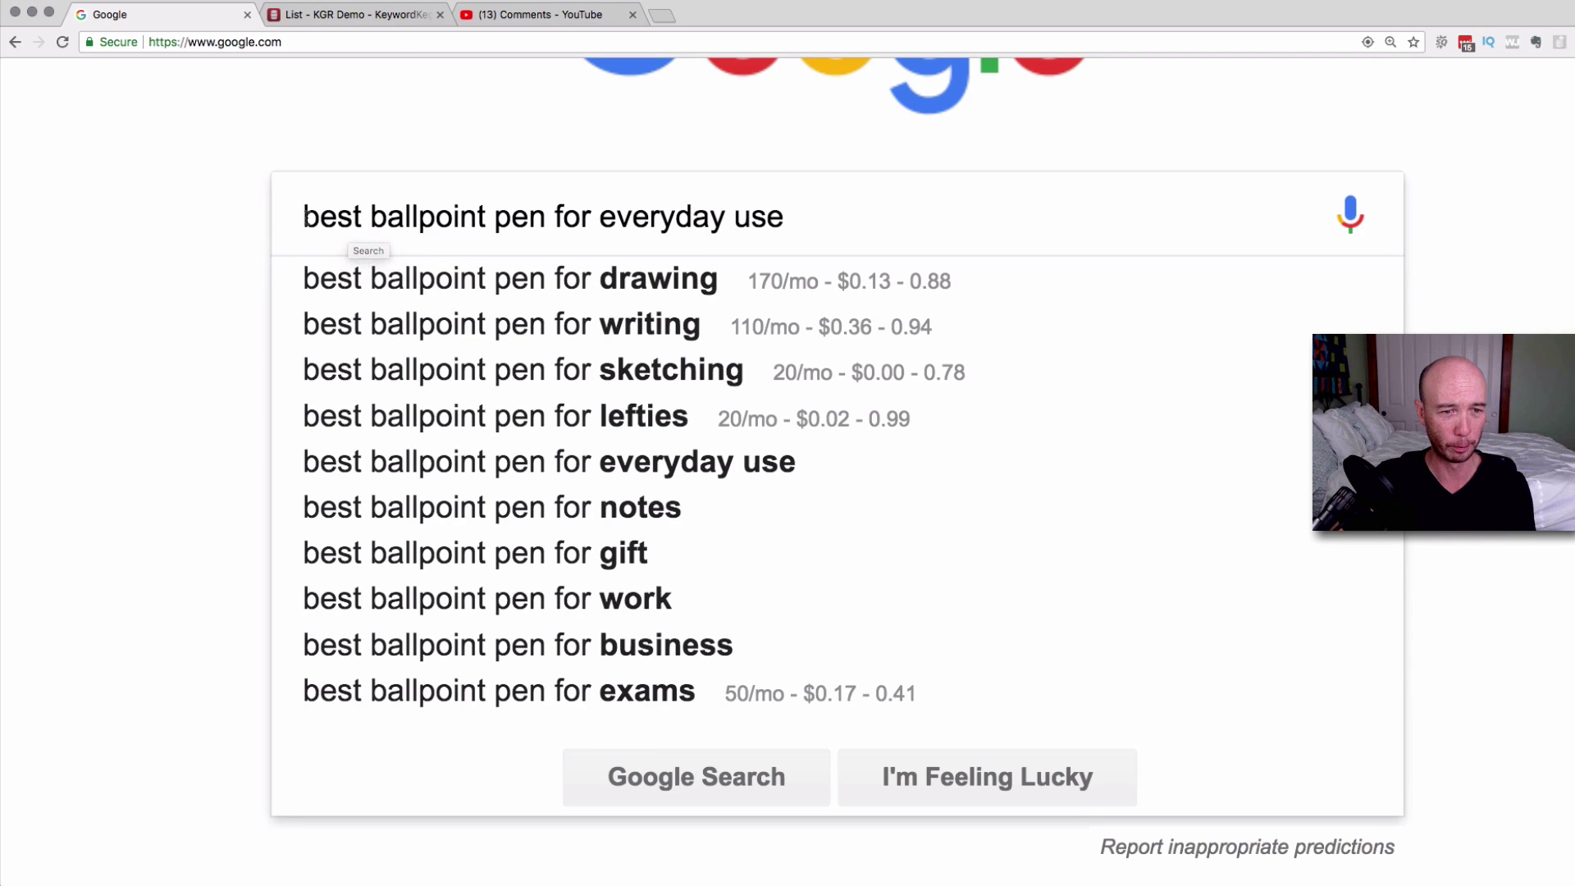
pyautogui.moveTo(304, 217); pyautogui.dragTo(780, 219)
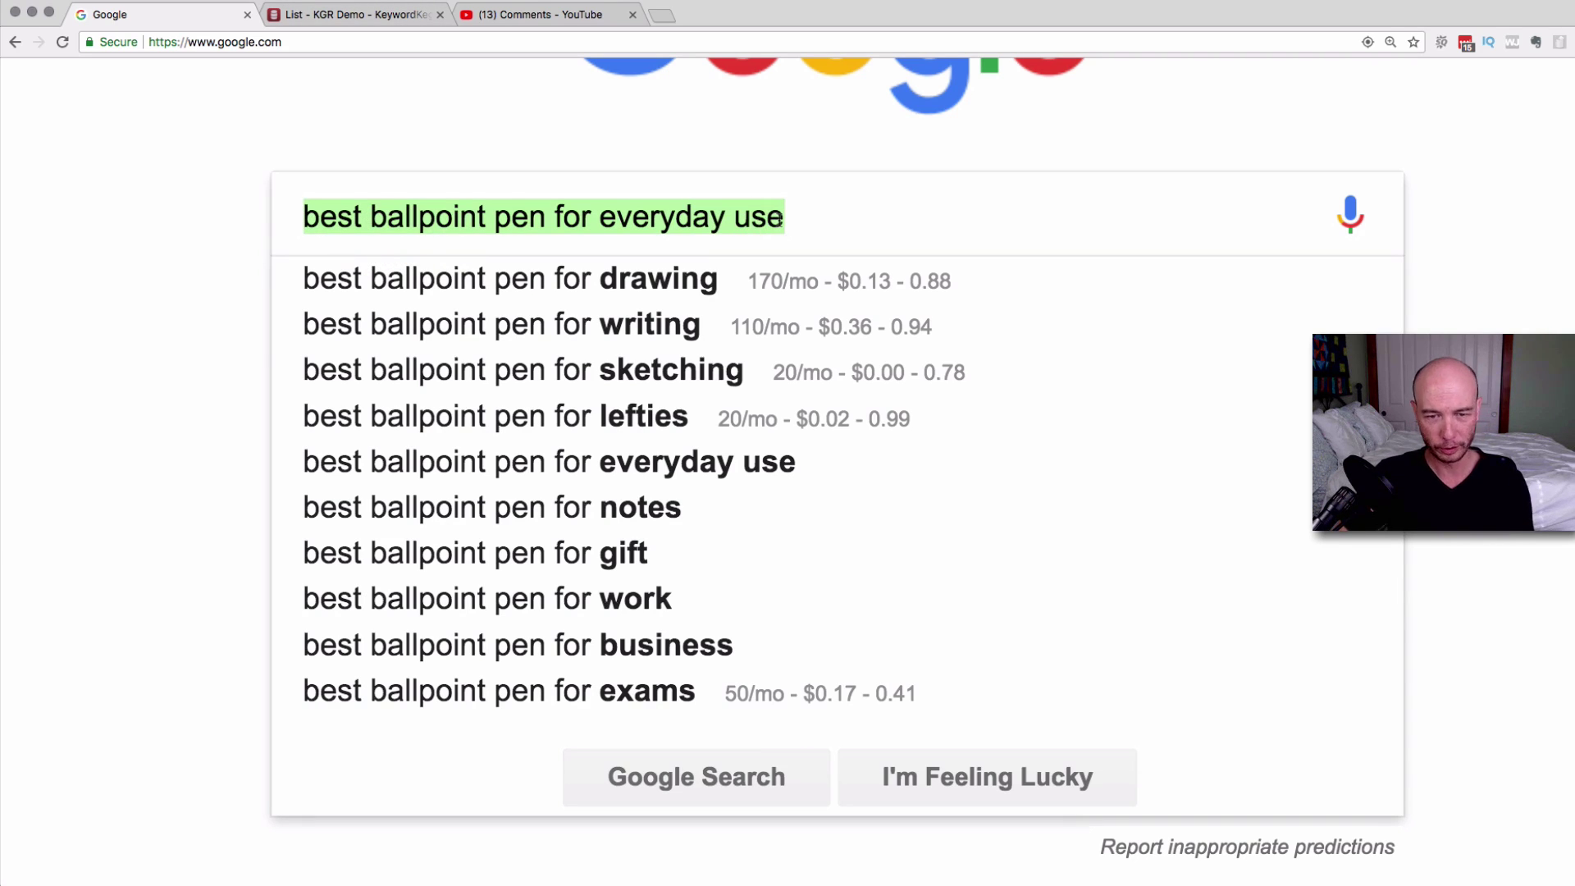
pyautogui.click(865, 215)
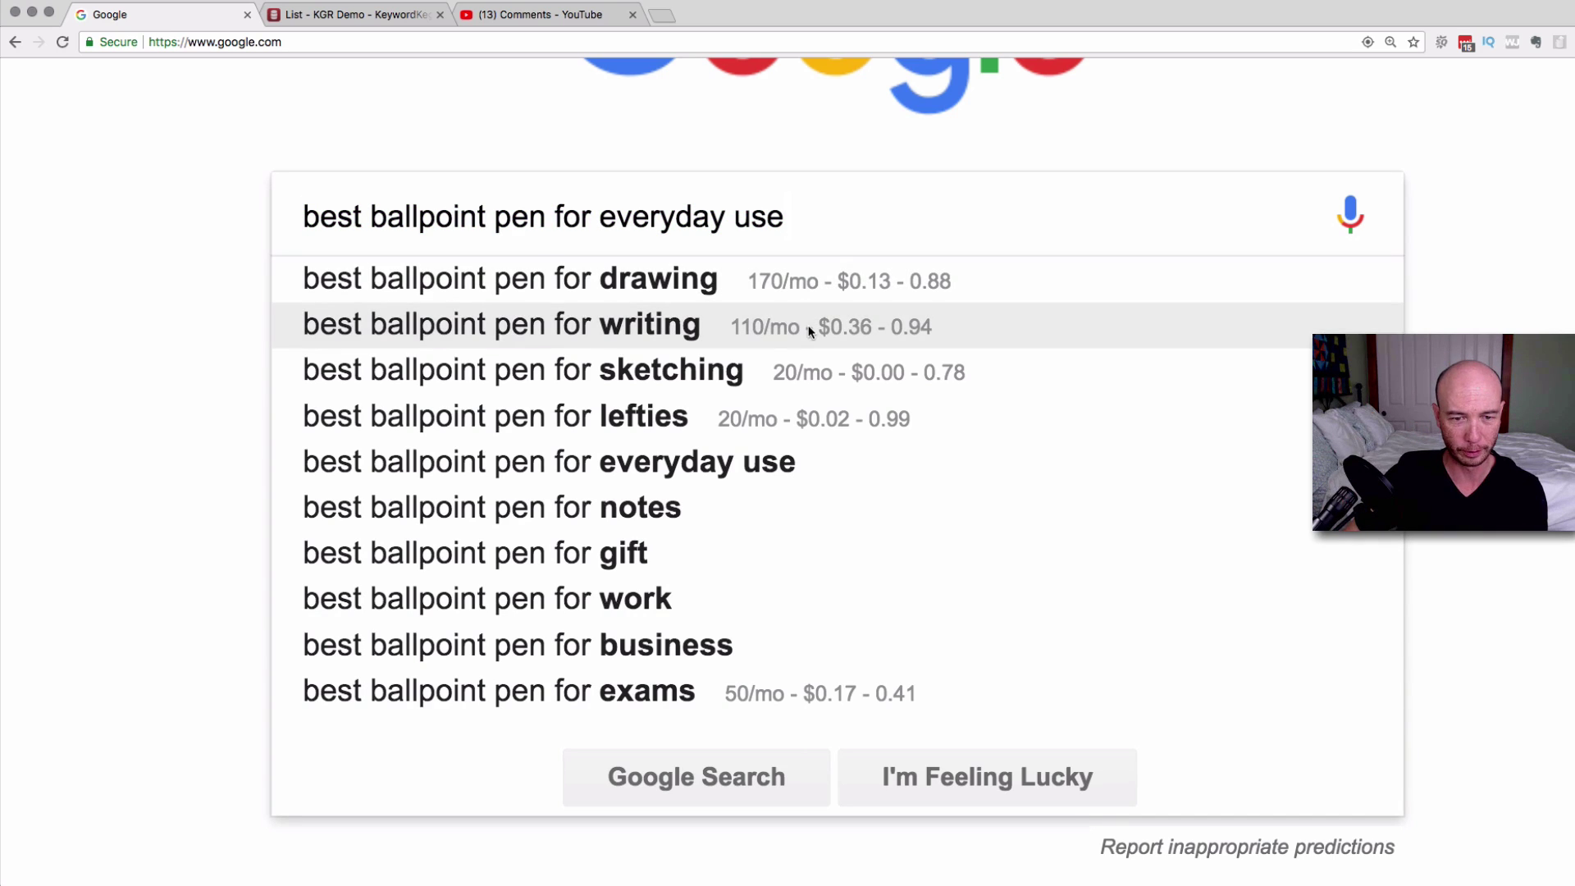
pyautogui.click(779, 385)
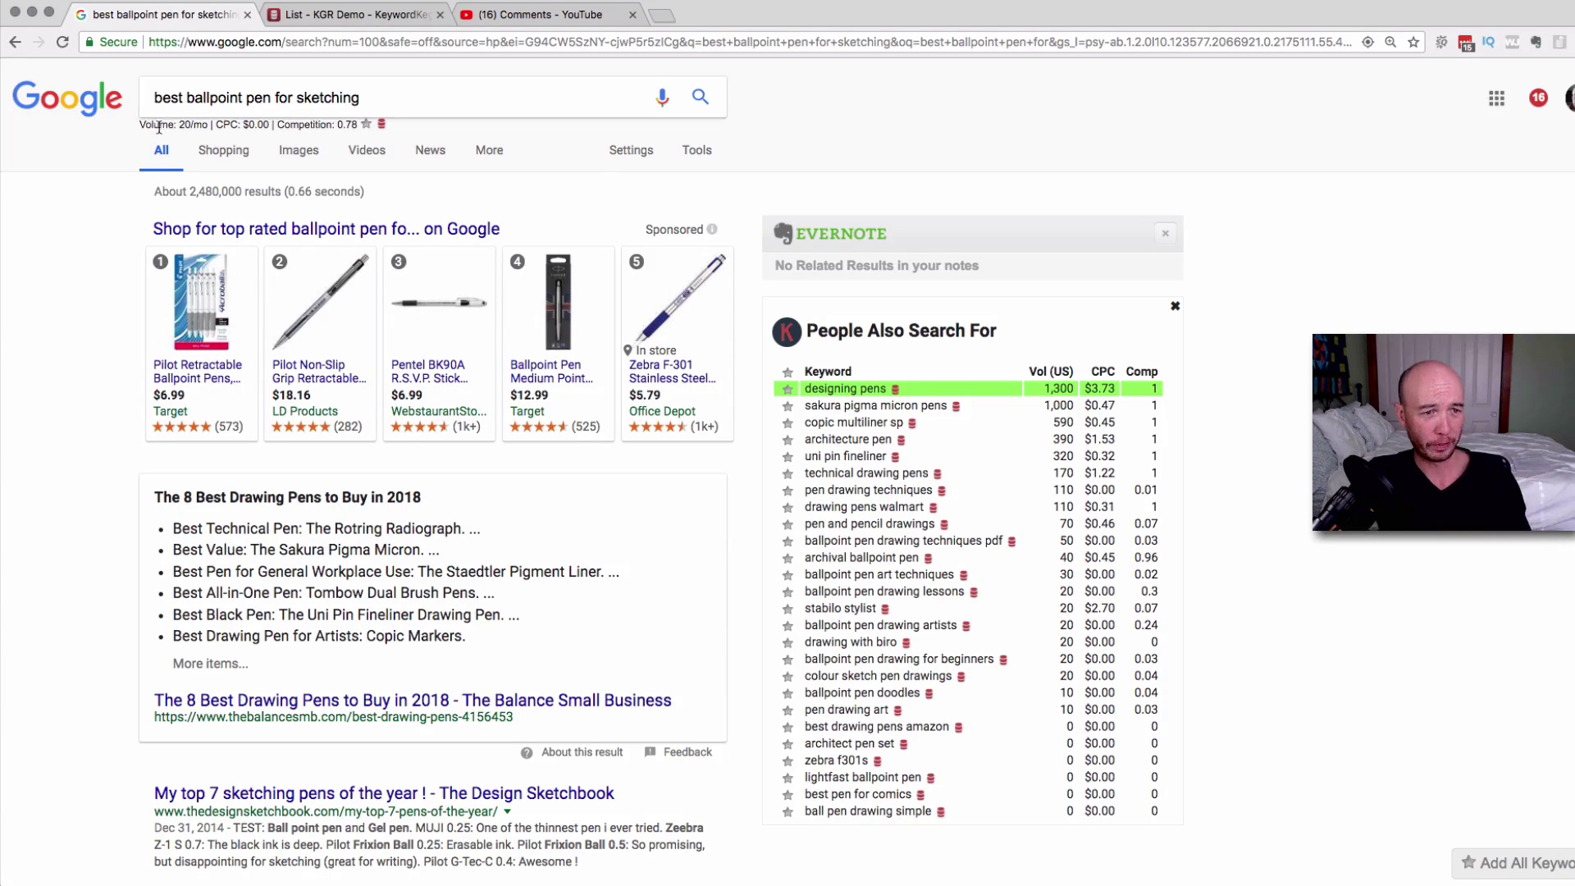
# Step: Review the alternative suggestions offered for the query "best ballpoint pen for sketching" and close them
pyautogui.click(455, 96)
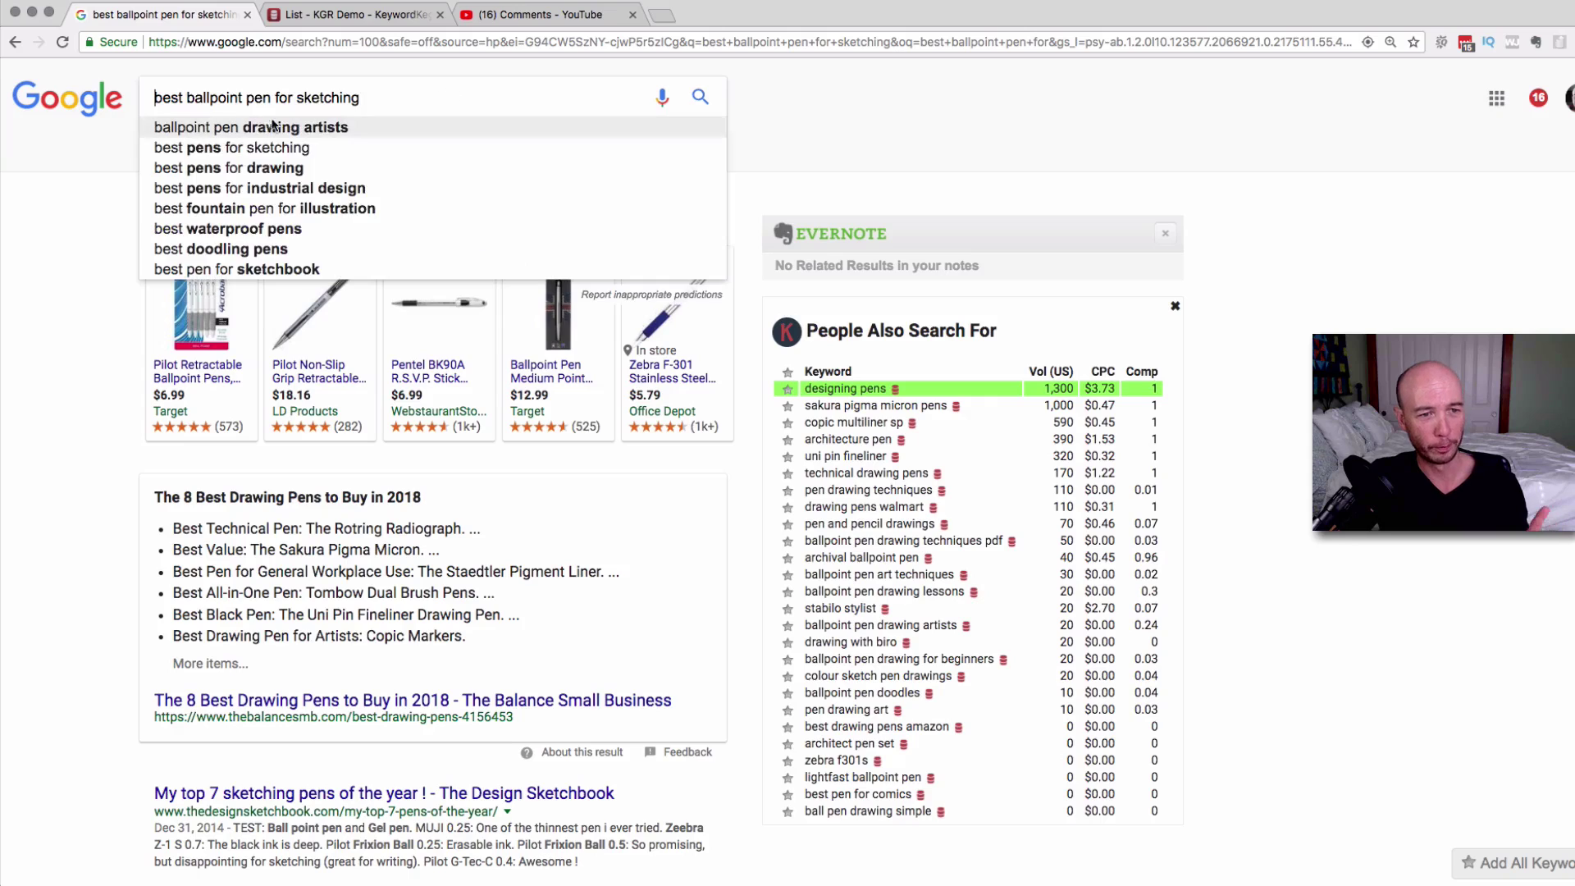
pyautogui.click(42, 329)
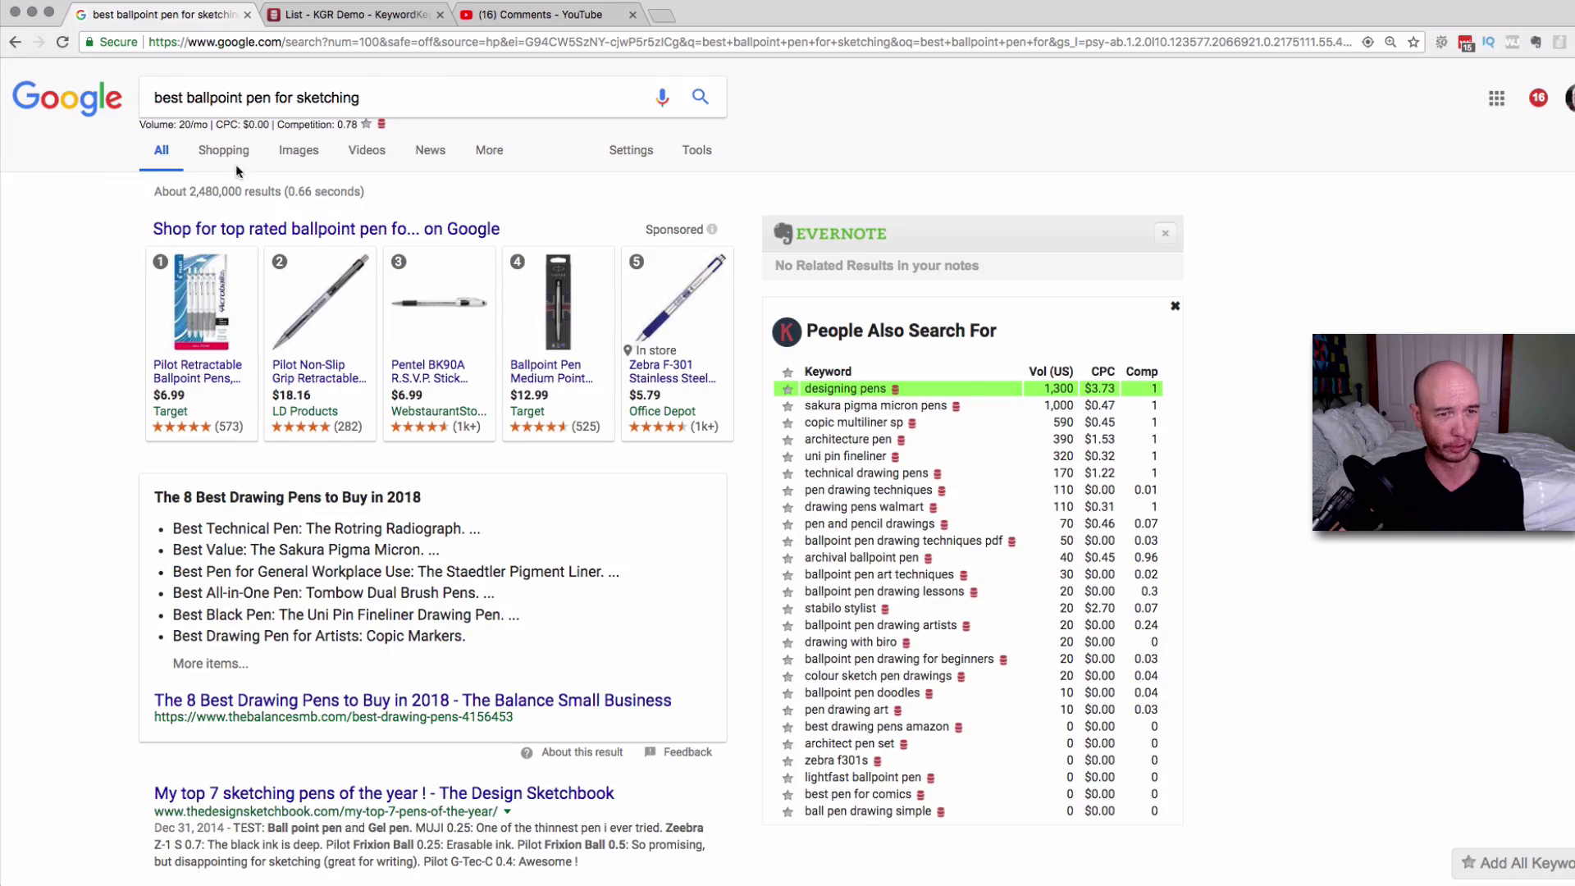
pyautogui.click(425, 100)
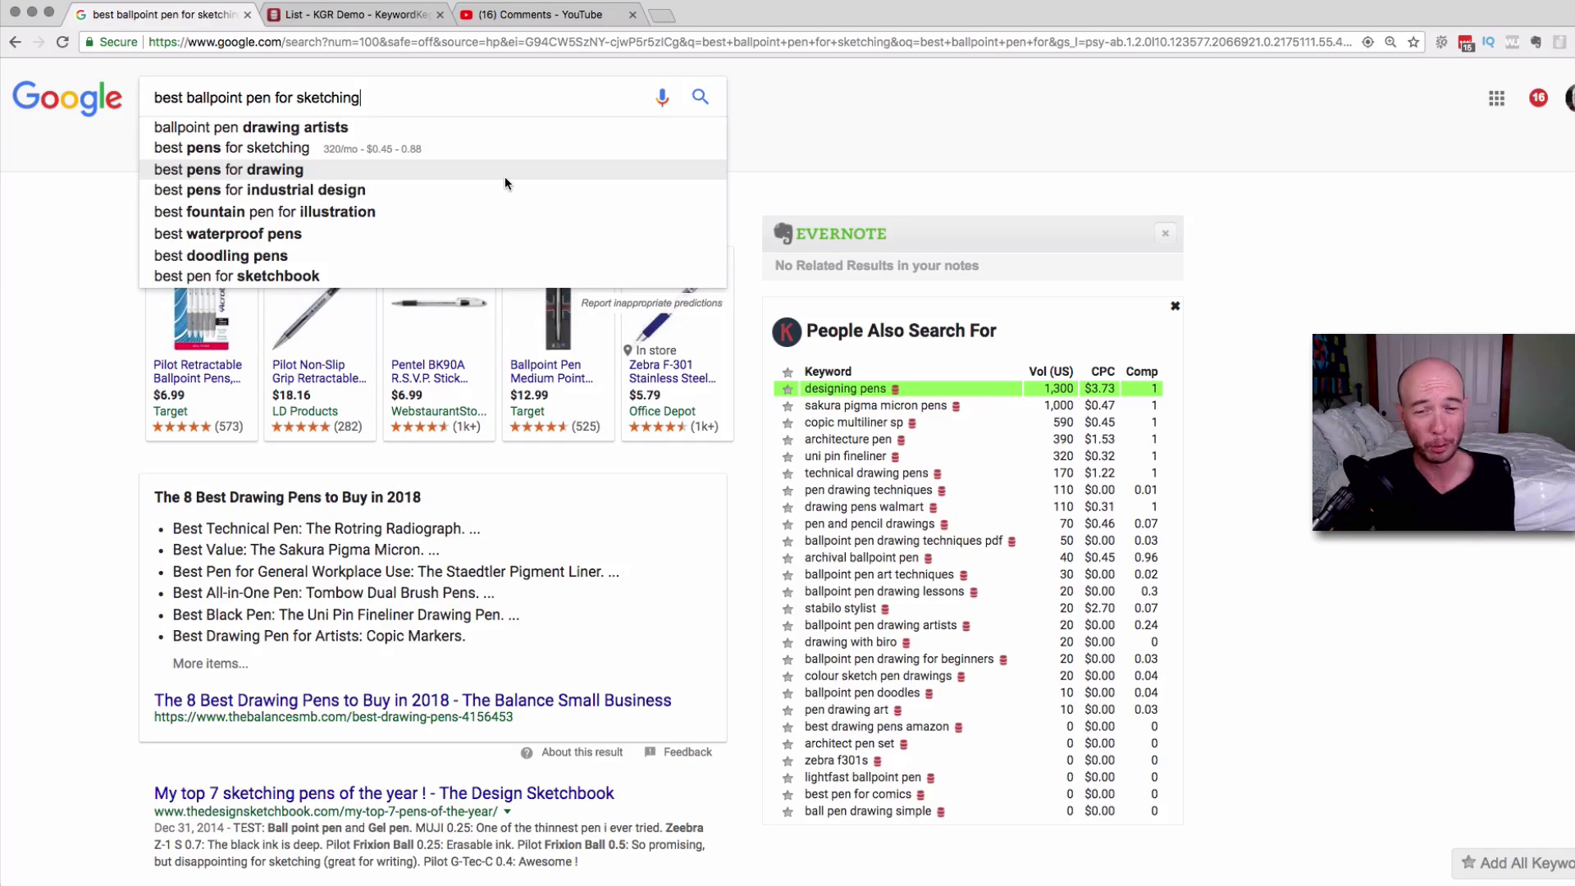
pyautogui.click(751, 206)
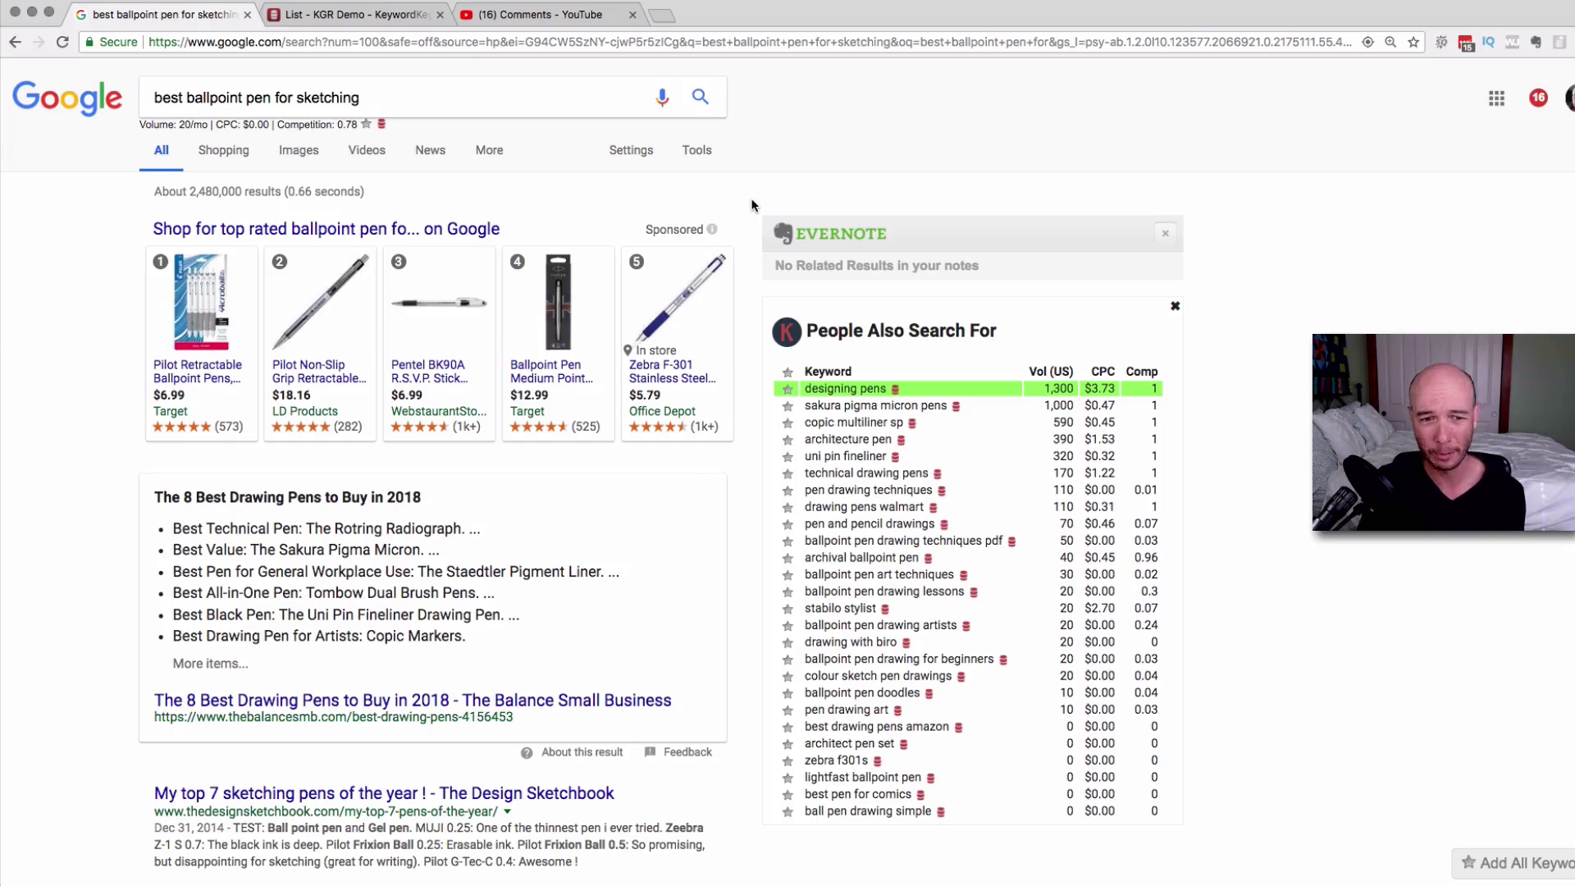
# Step: Examine the related searches at the end of the results page for "best ballpoint pen for sketching"
pyautogui.press('End')
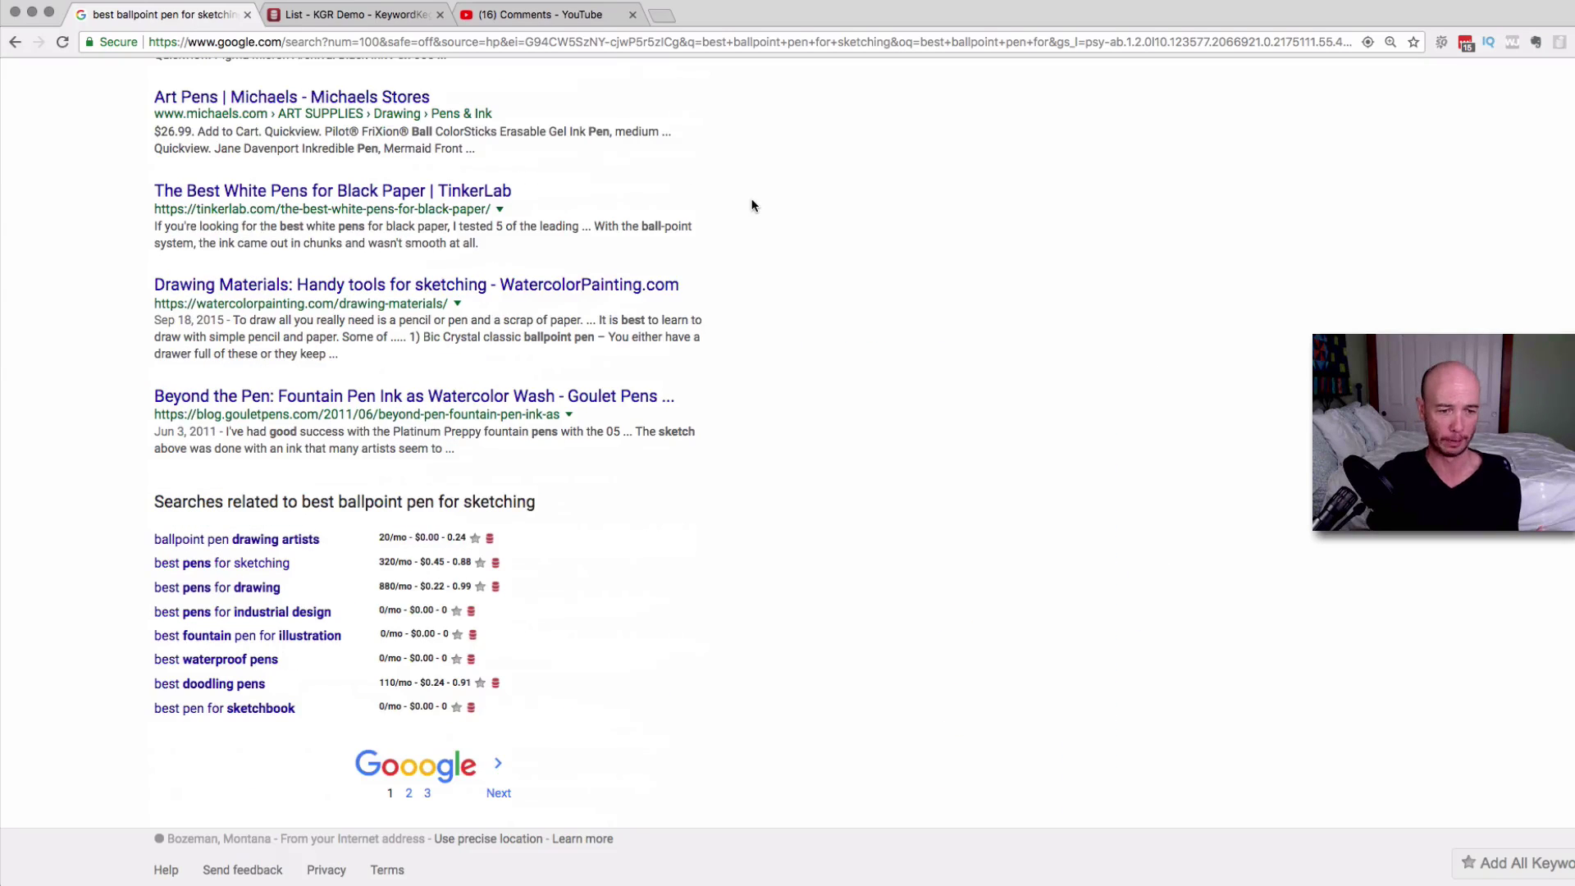
pyautogui.moveTo(143, 507); pyautogui.dragTo(533, 503)
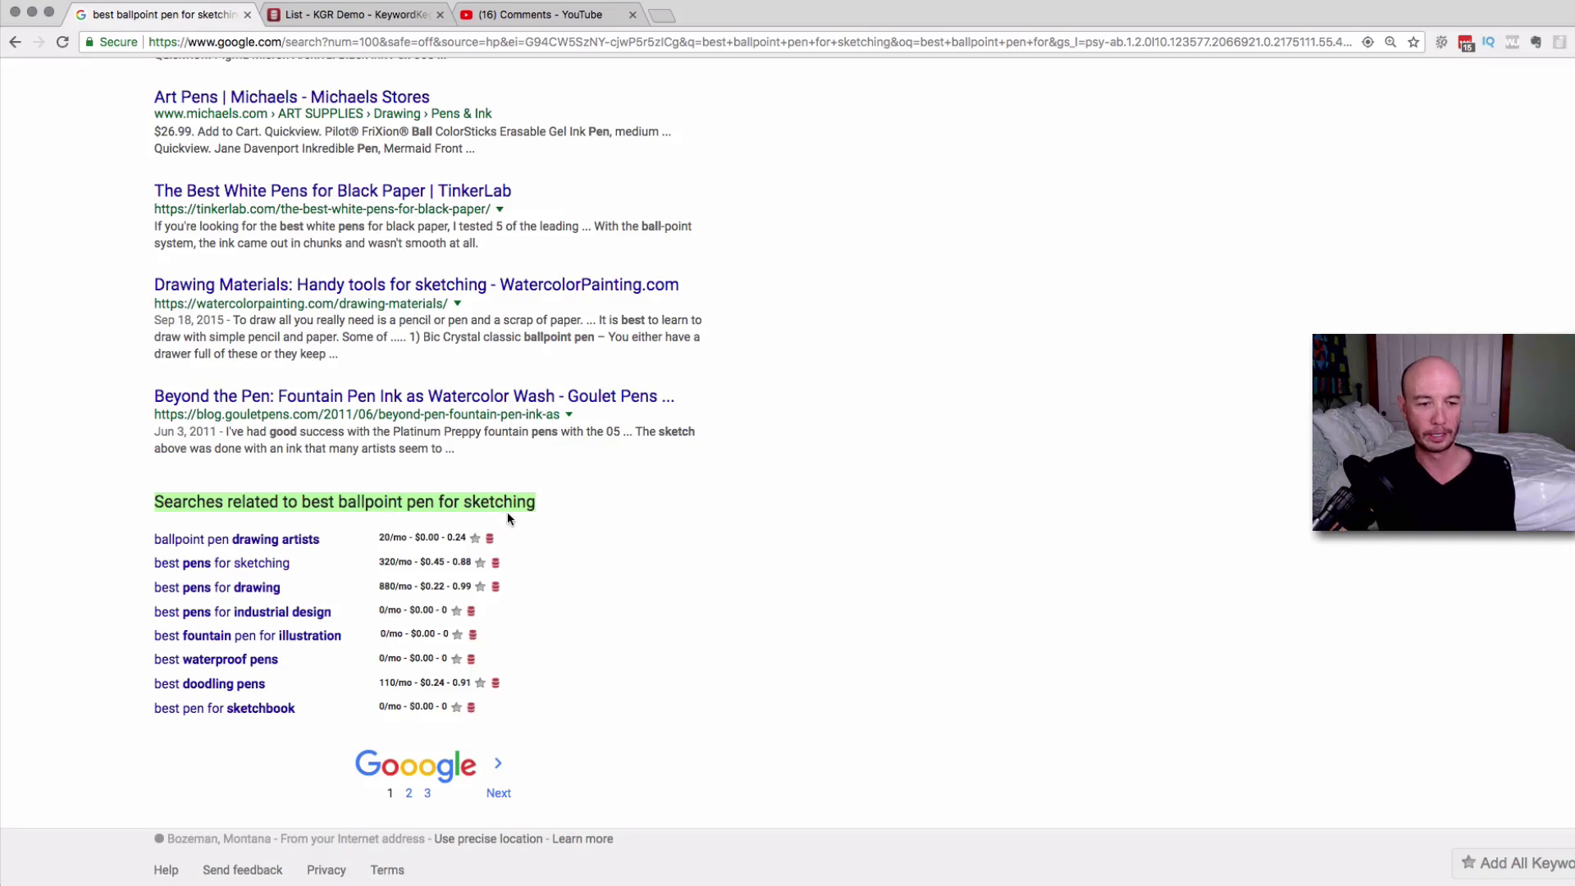
pyautogui.click(348, 497)
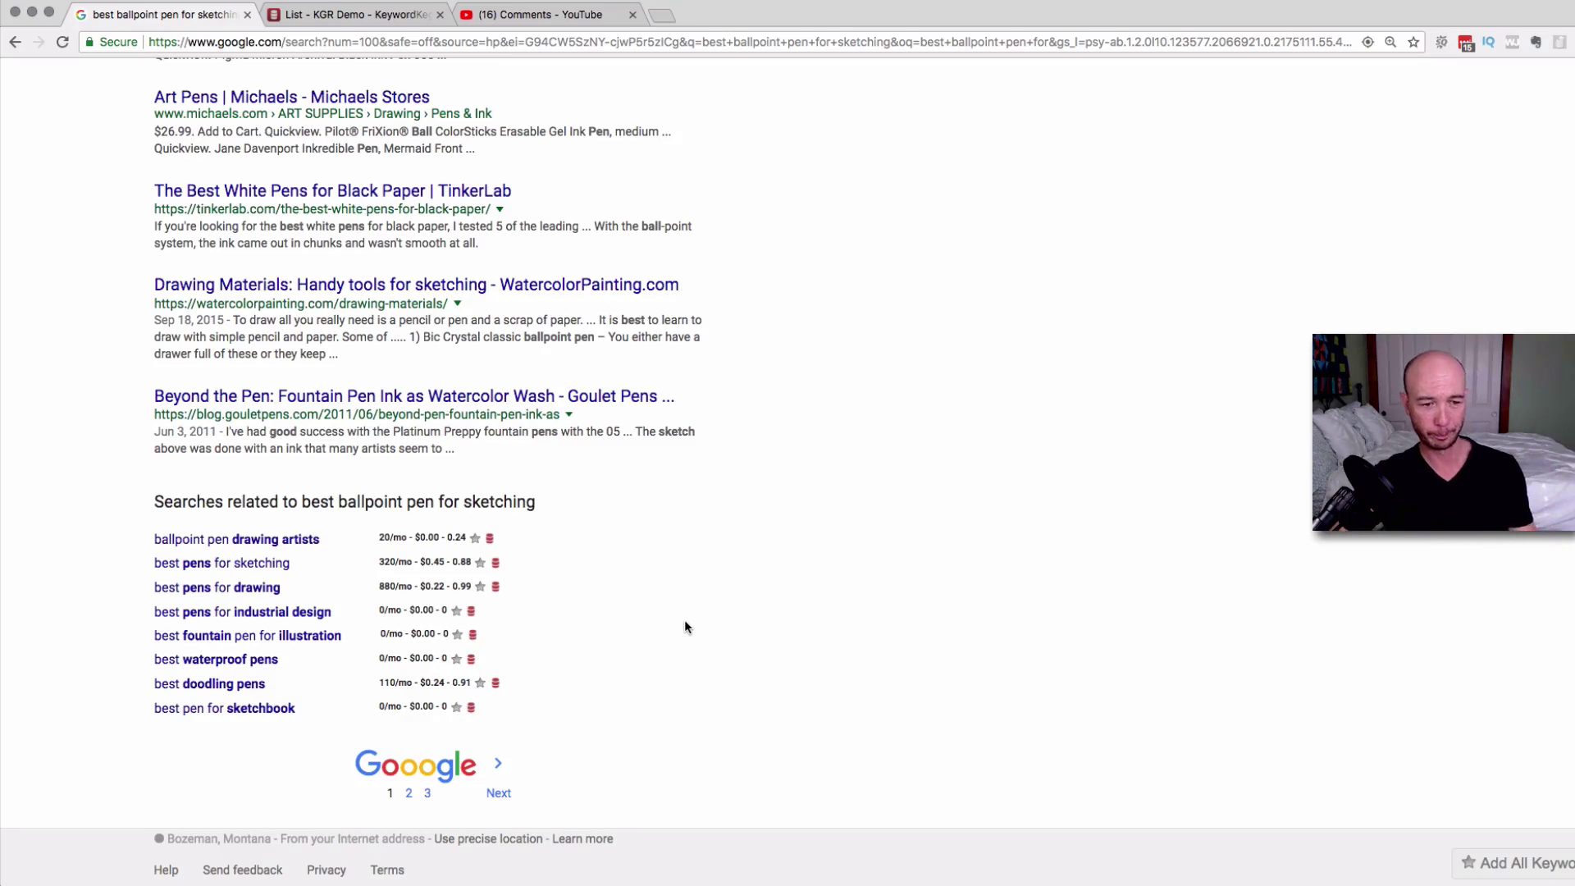
# Step: Take the keyword "what is the best gel pen for bullet journaling" from the KGR Demo list and search Google for it
pyautogui.click(358, 20)
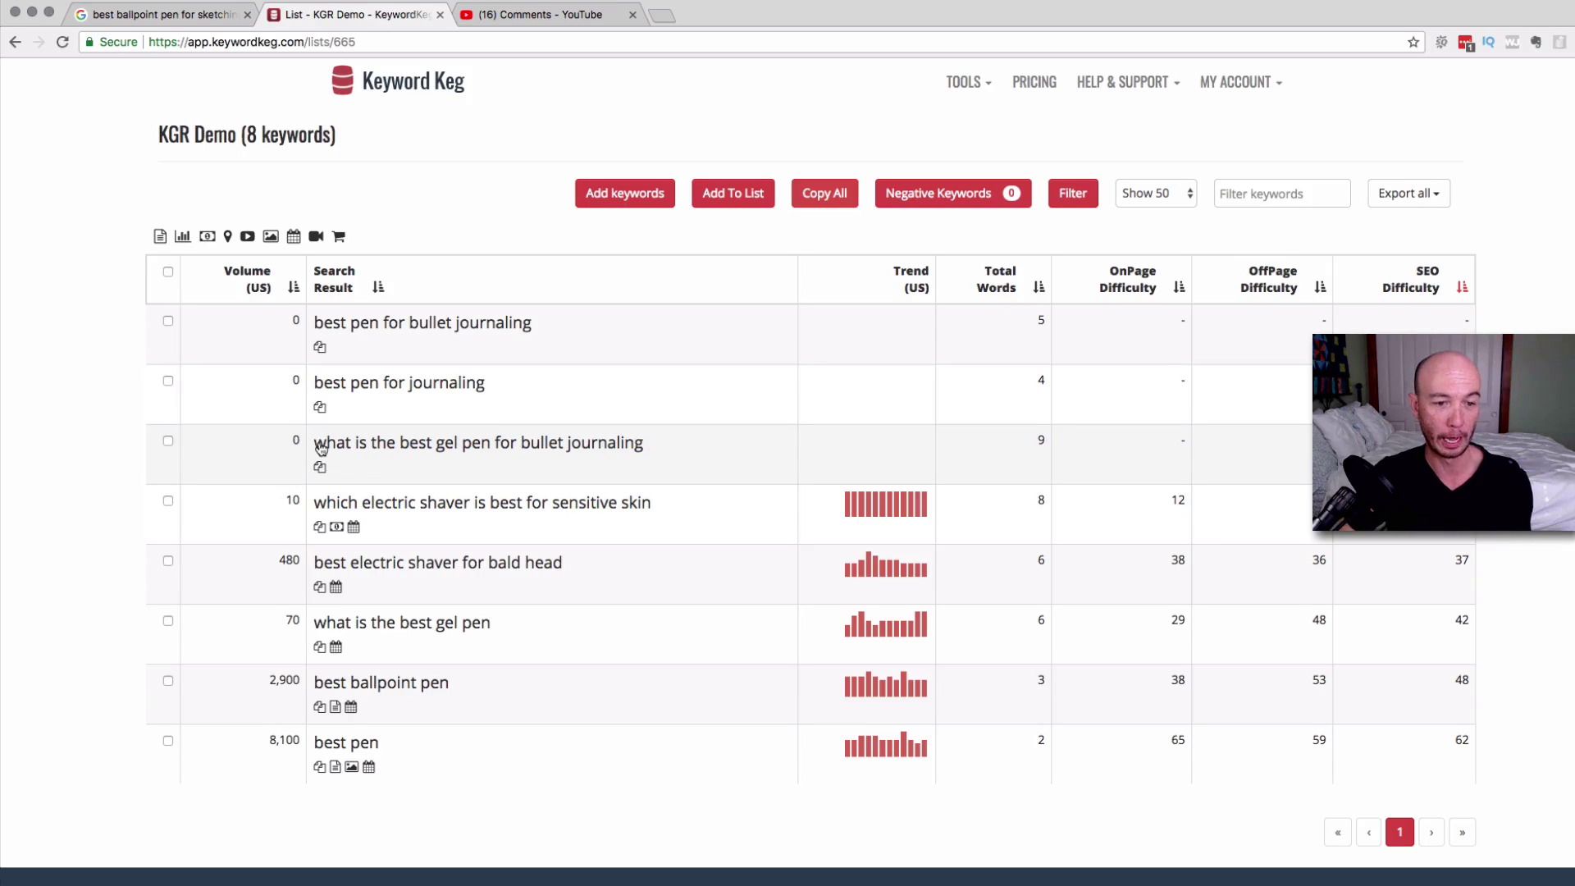
pyautogui.moveTo(653, 445); pyautogui.dragTo(325, 453)
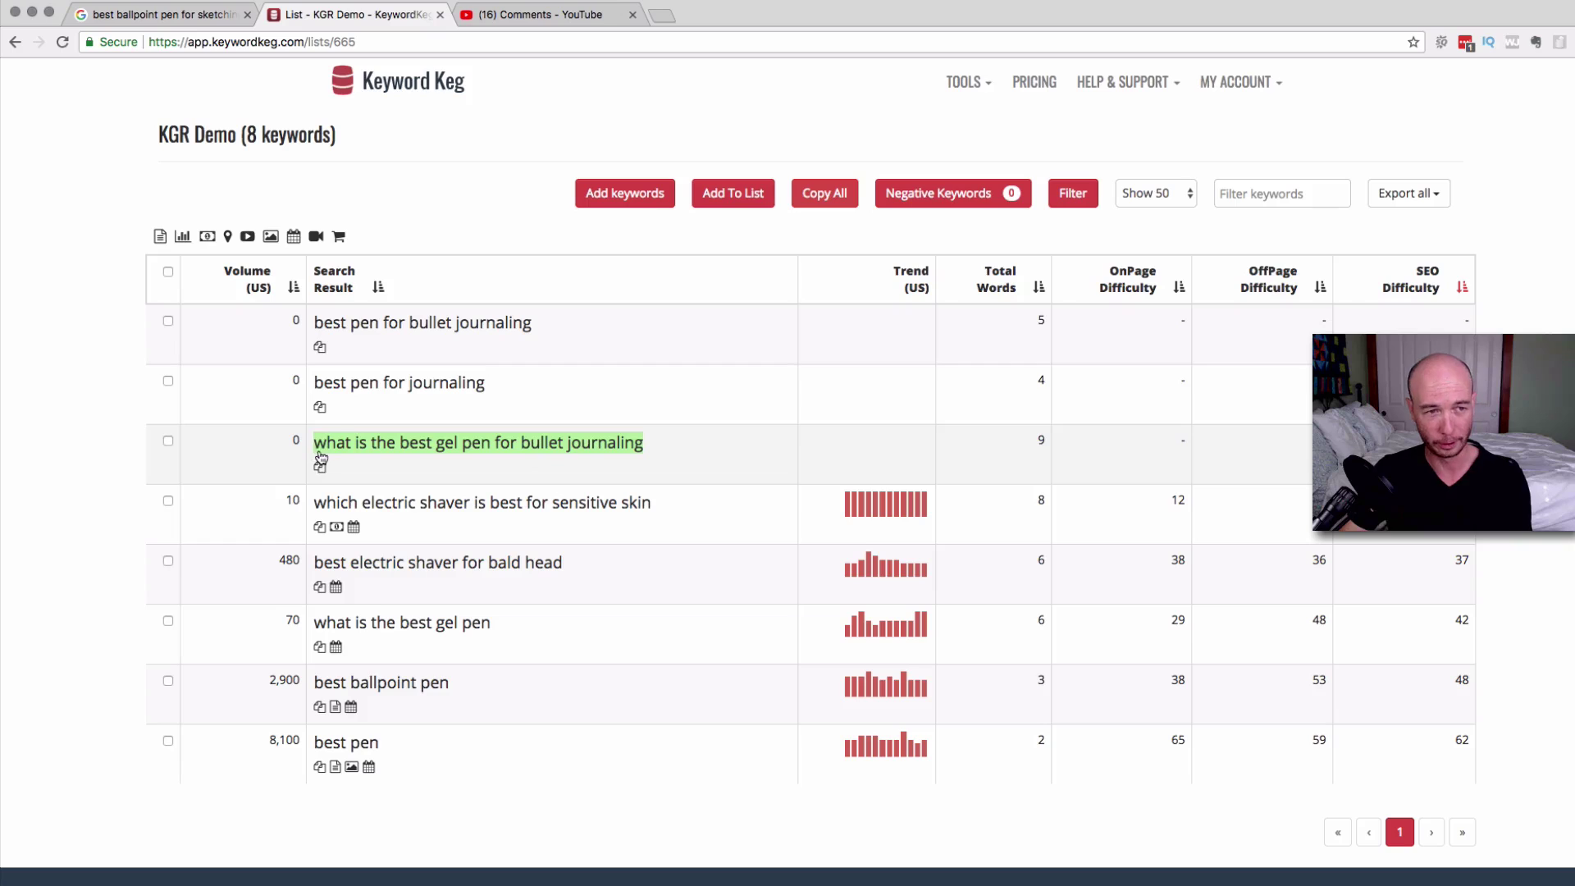
pyautogui.click(156, 15)
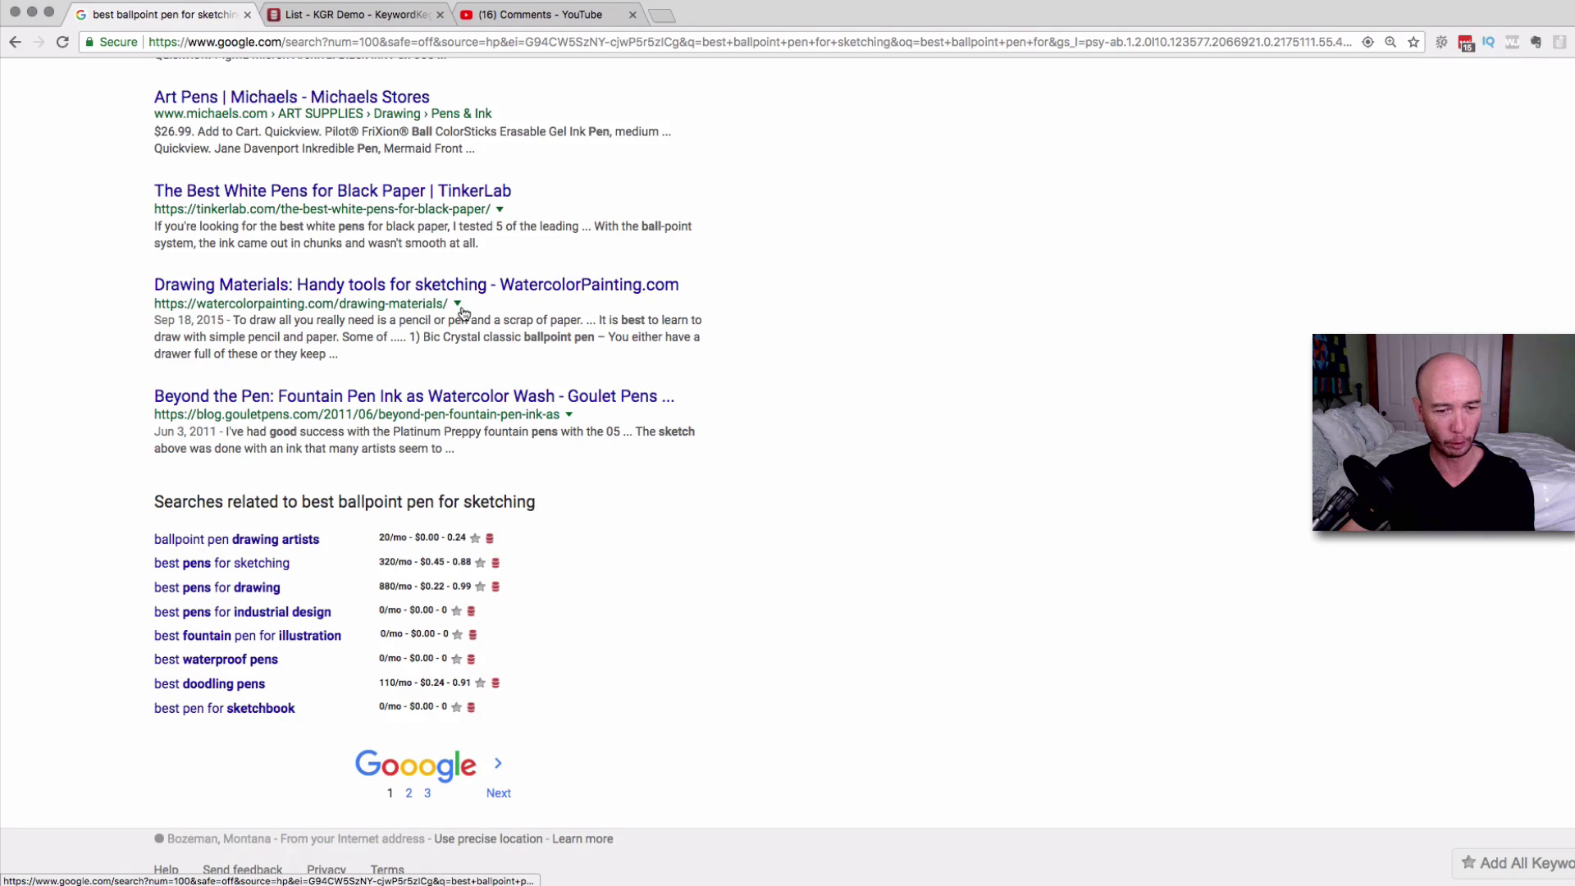
pyautogui.scroll(20, 735, 466)
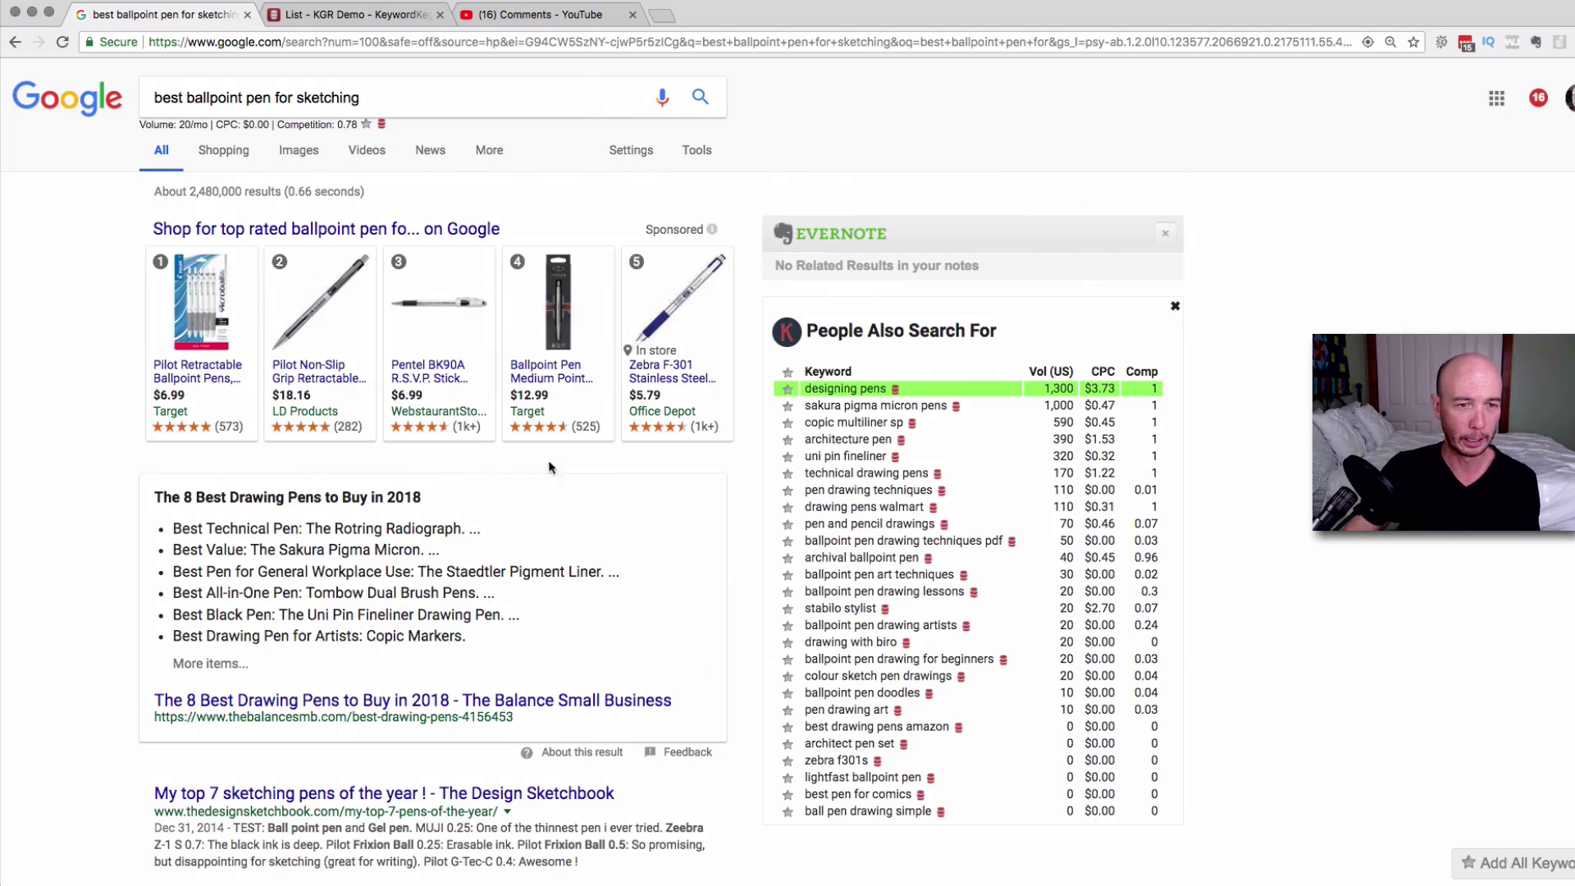
pyautogui.click(547, 94)
pyautogui.press('super+a')
pyautogui.press('BackSpace')
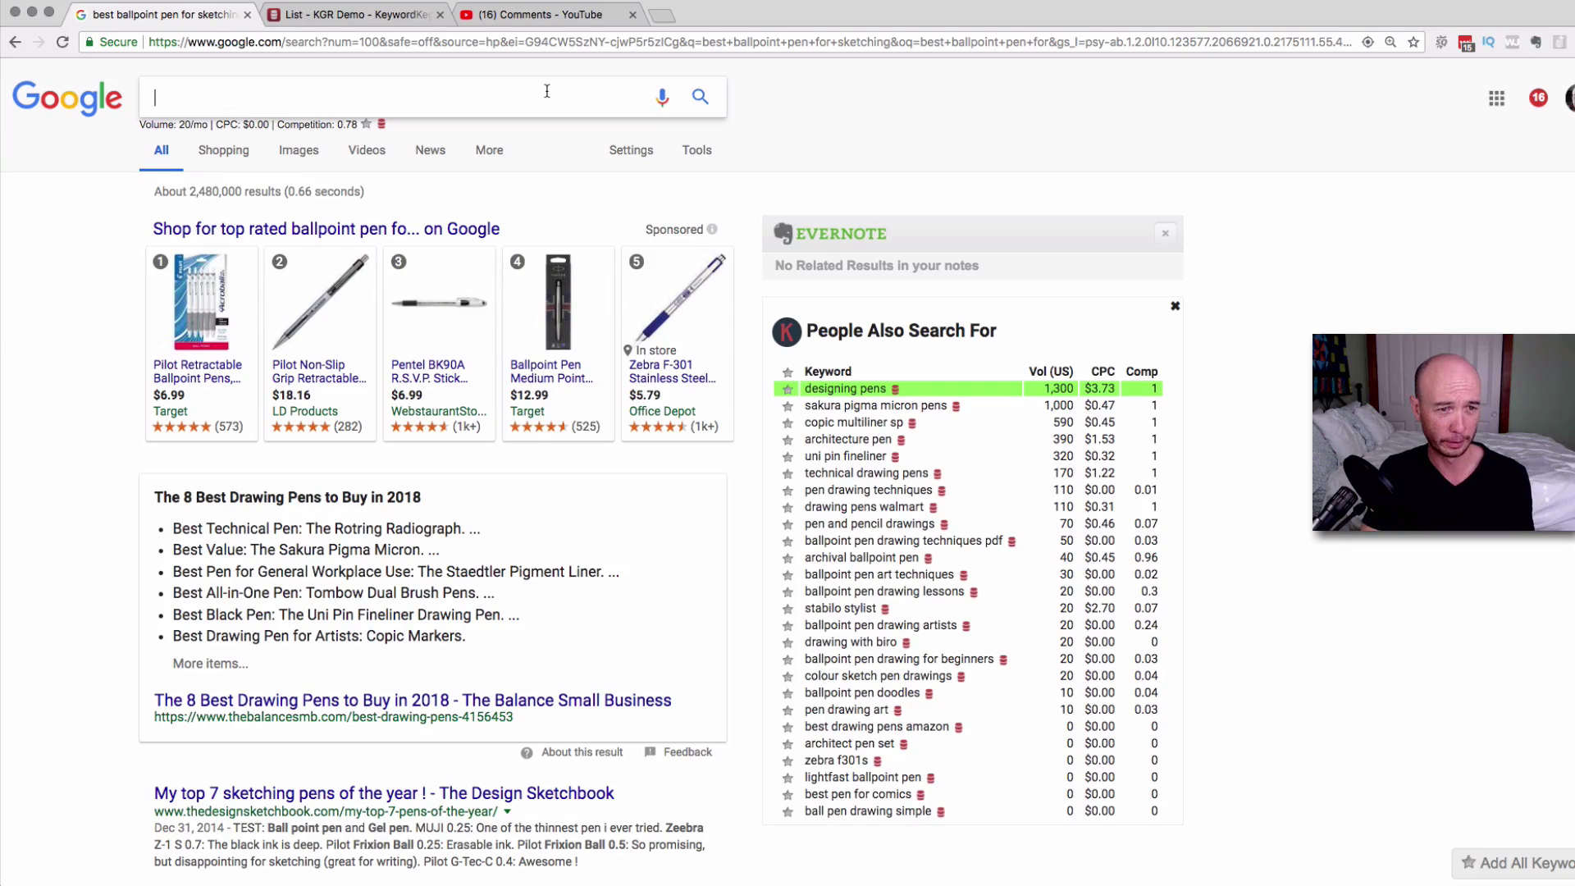
pyautogui.write('what is the best gel pen for bullet journaling')
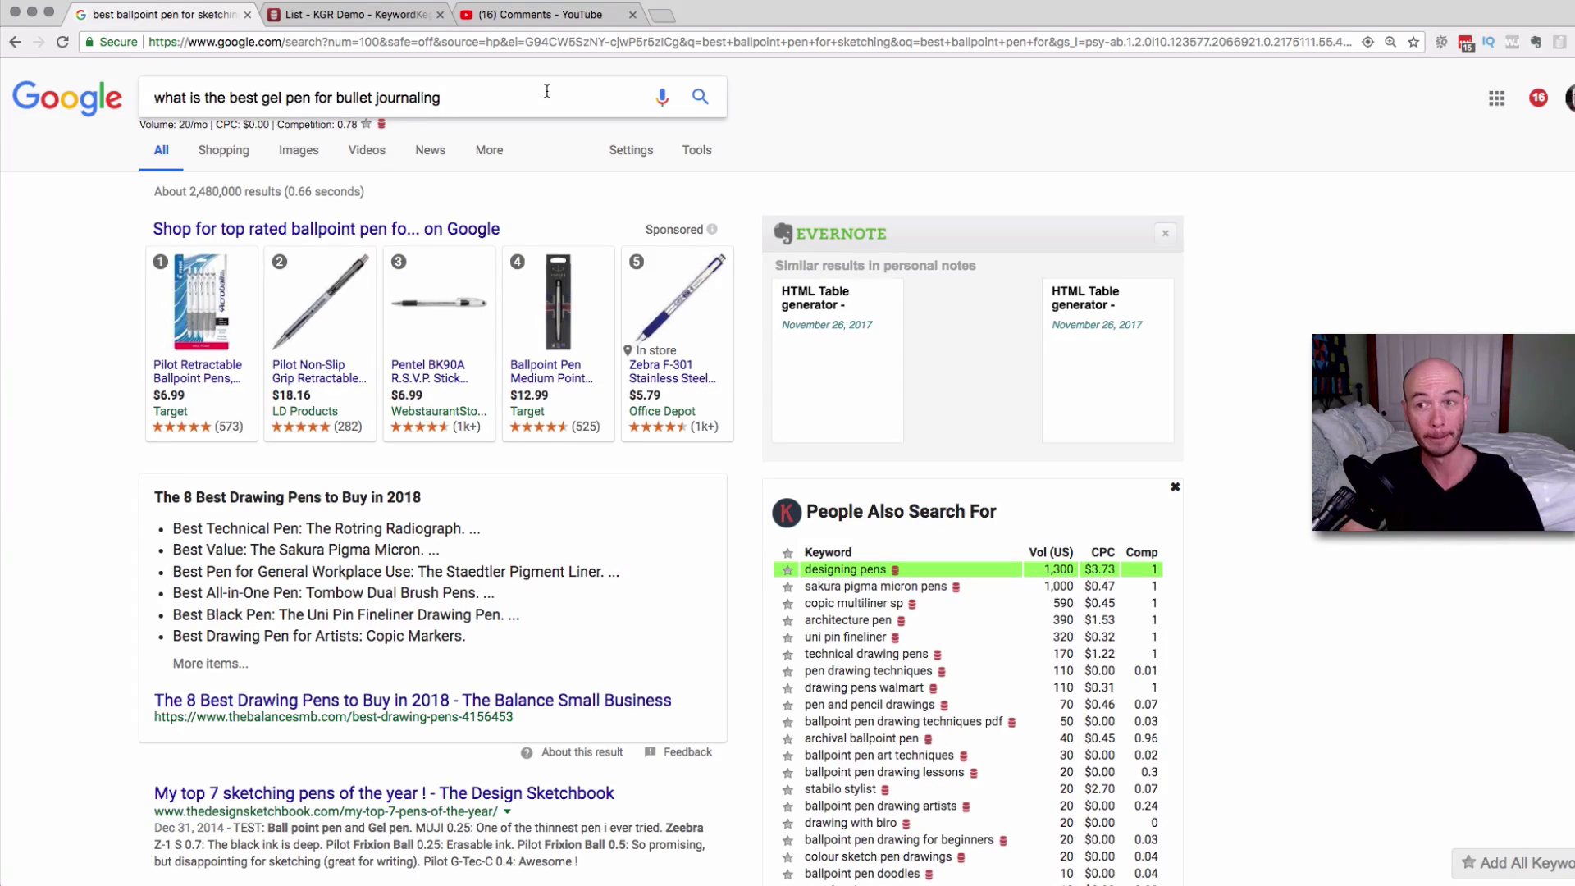
pyautogui.press('Return')
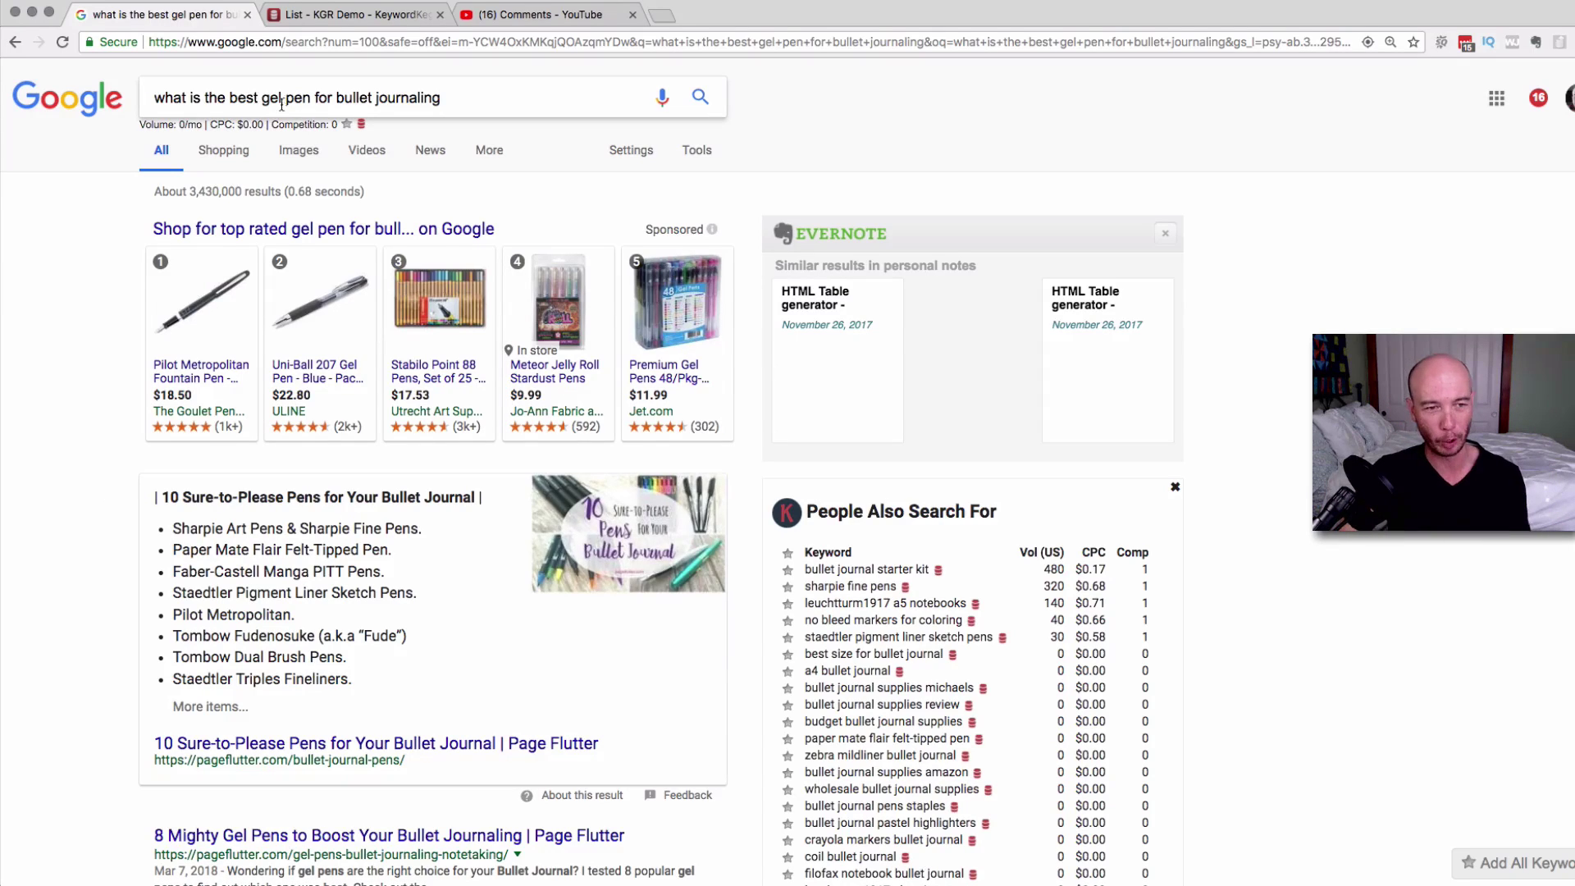
# Step: Examine the words "best" and "gel" in the bullet journaling query together with its search suggestions
pyautogui.doubleClick(242, 97)
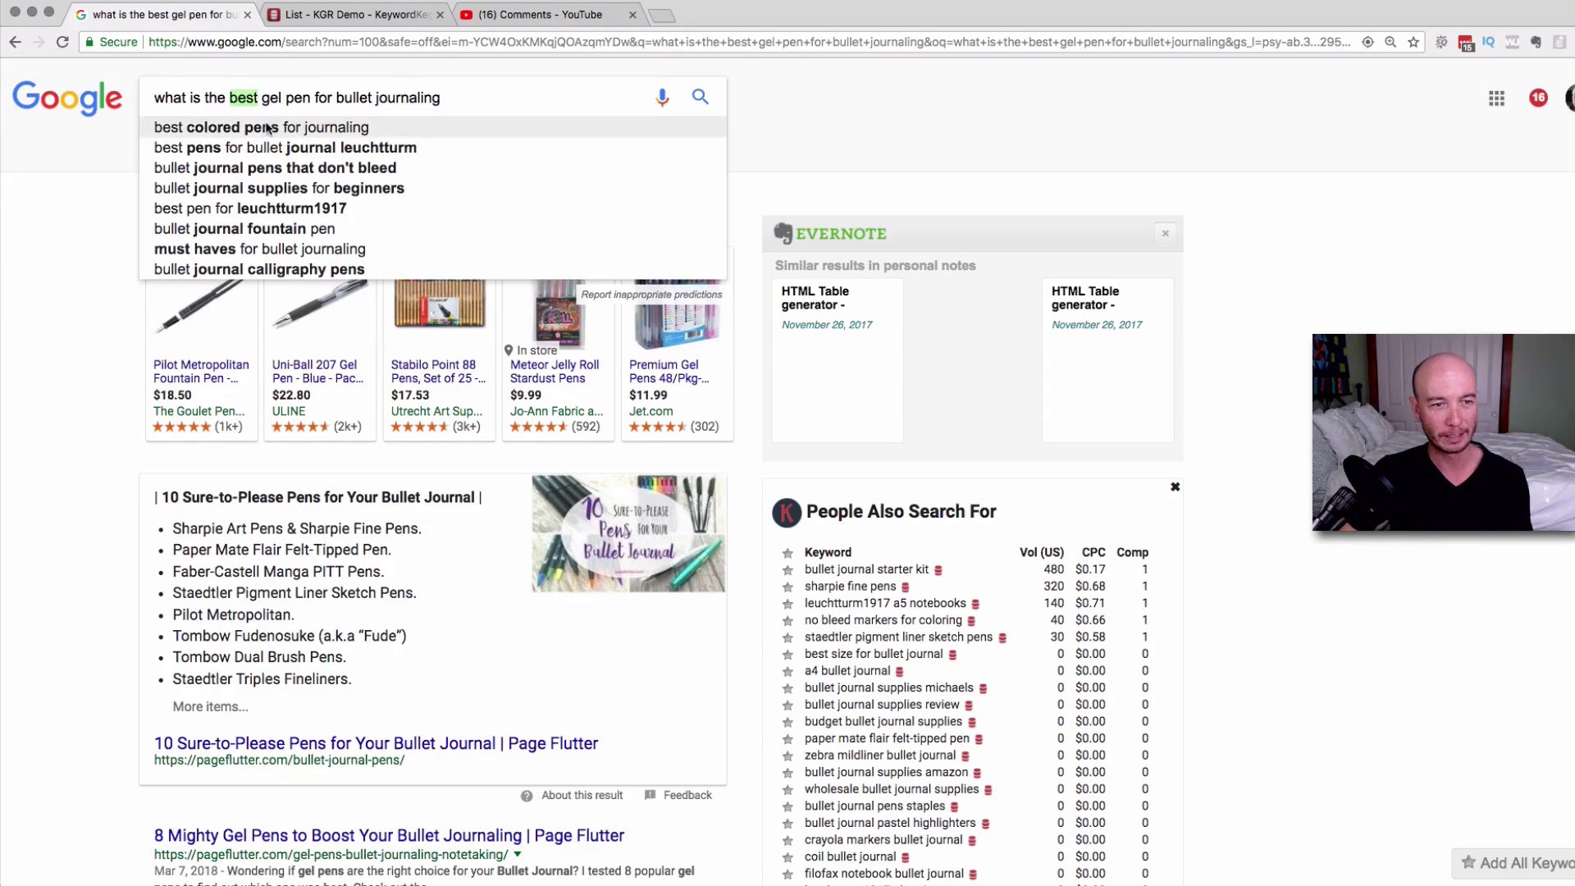
pyautogui.doubleClick(270, 97)
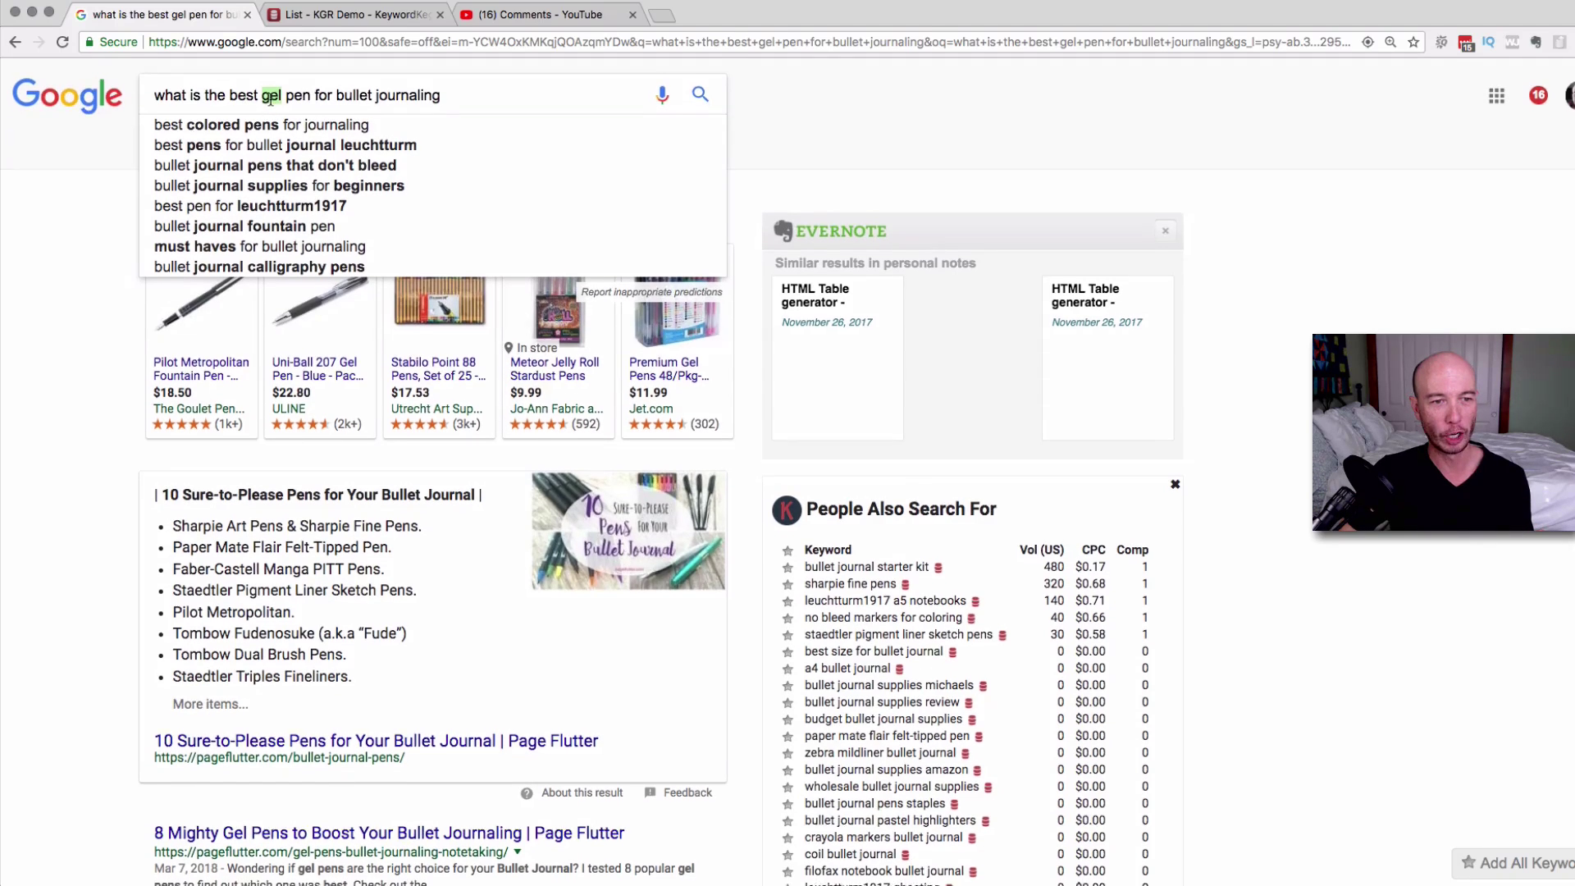
pyautogui.moveTo(287, 97); pyautogui.dragTo(290, 102)
pyautogui.click(308, 98)
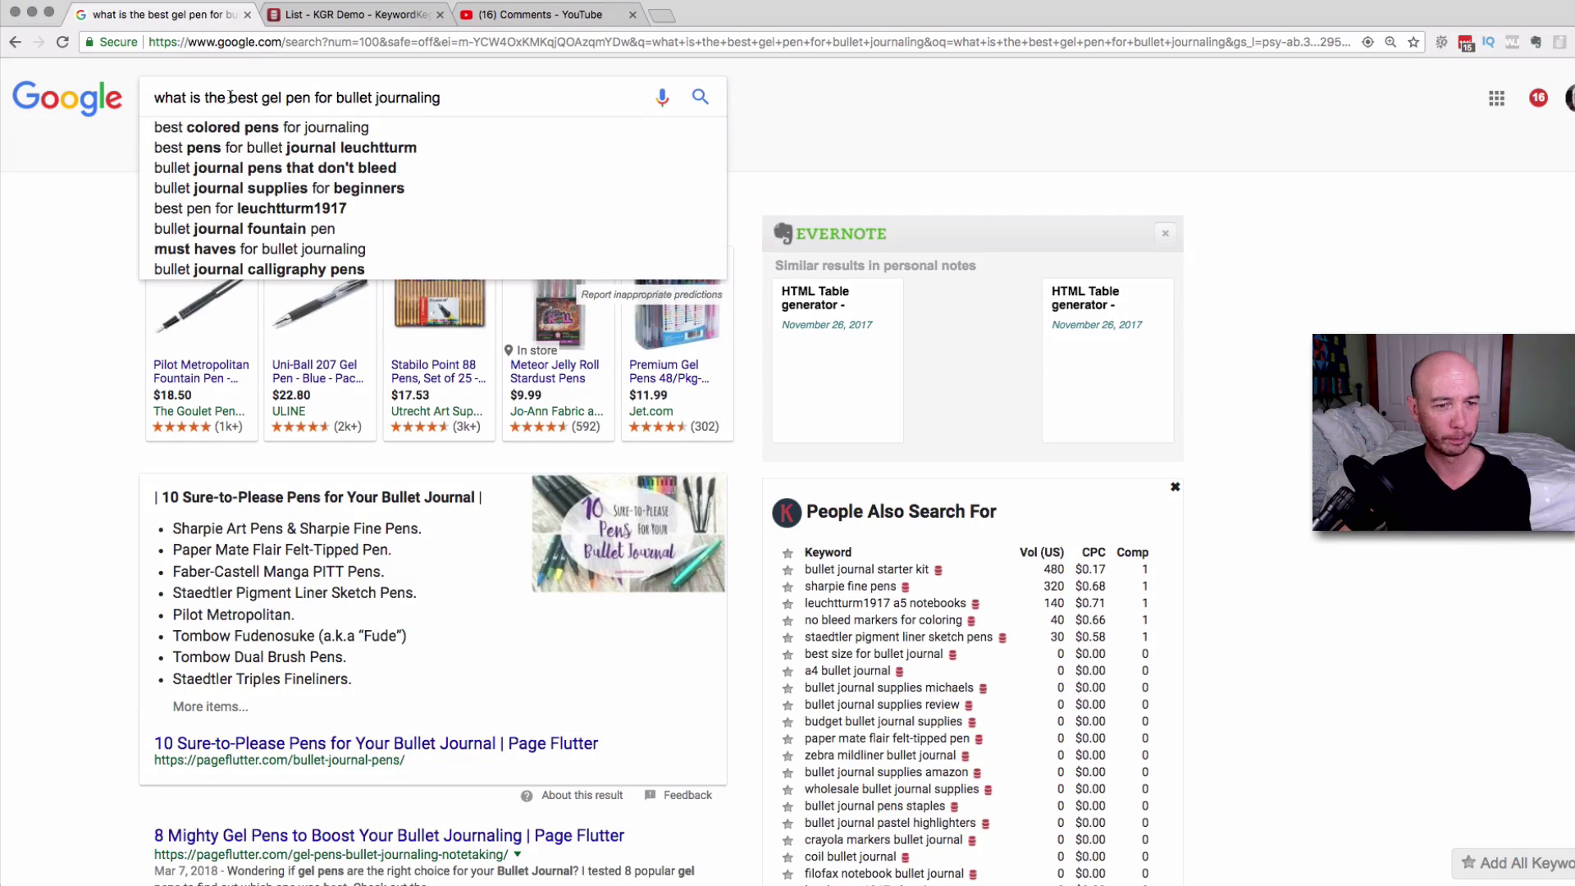
pyautogui.click(453, 97)
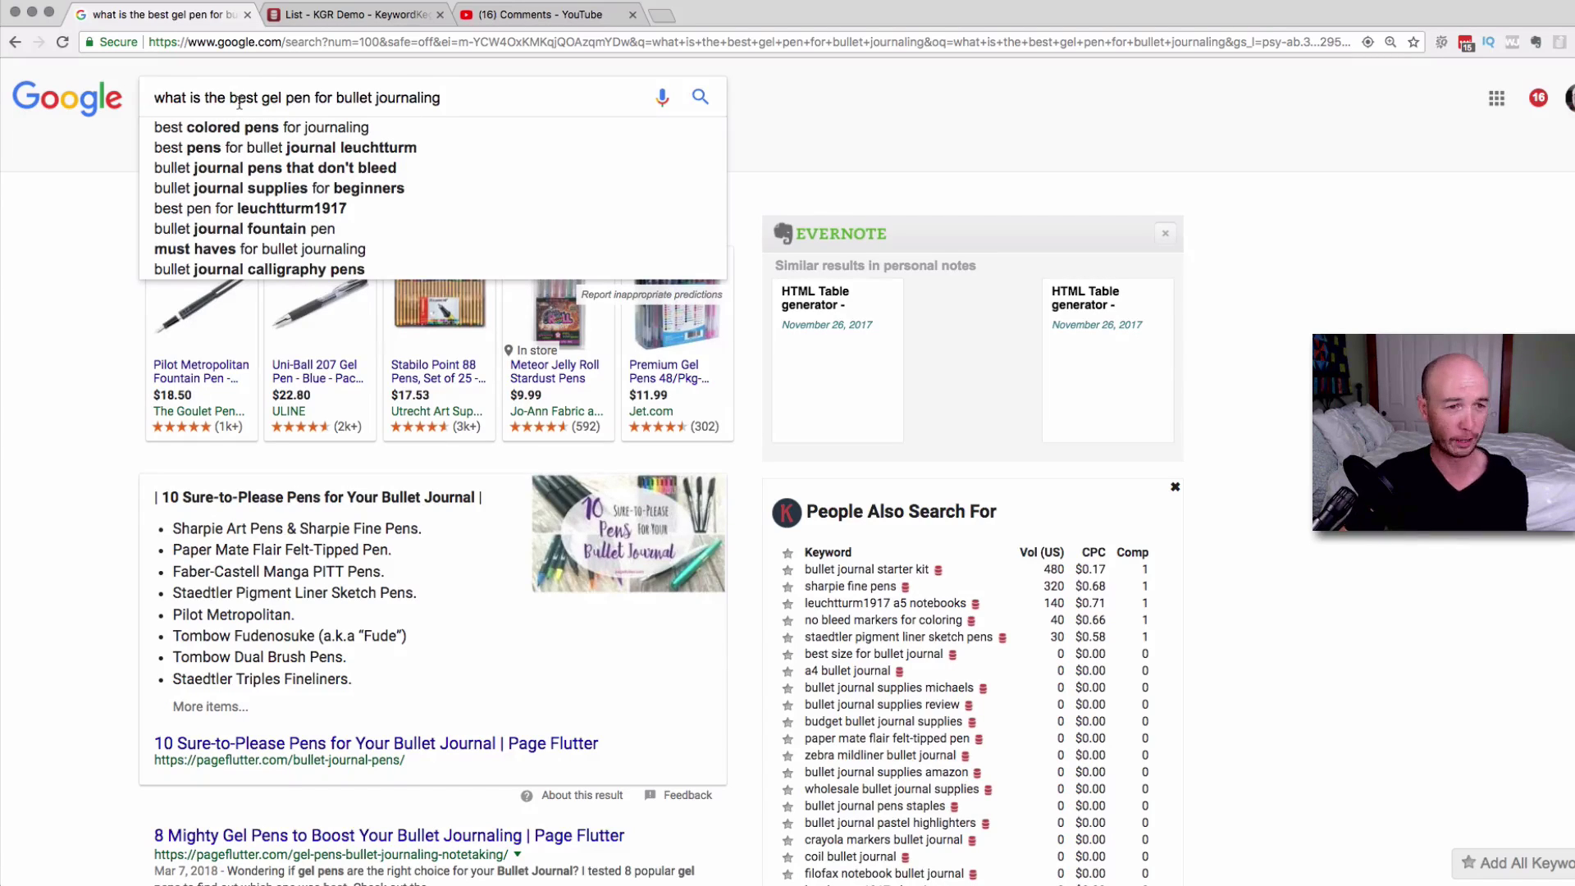
# Step: Shorten the query to "best gel pen for bullet journaling", search for it and check its search suggestions
pyautogui.press('super+BackSpace')
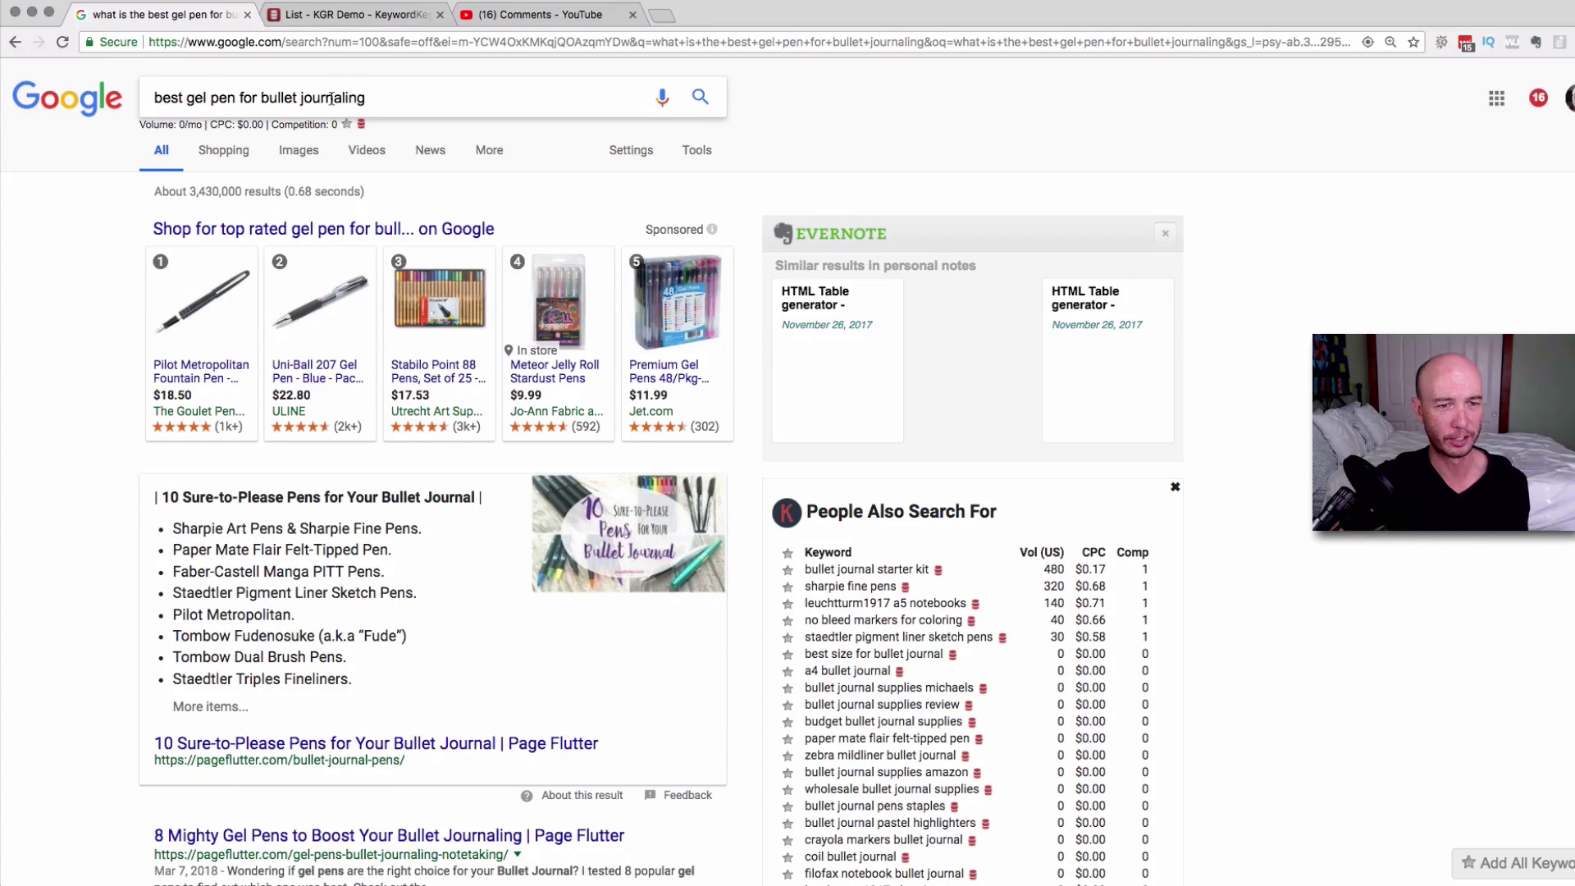
pyautogui.click(414, 97)
pyautogui.press('Return')
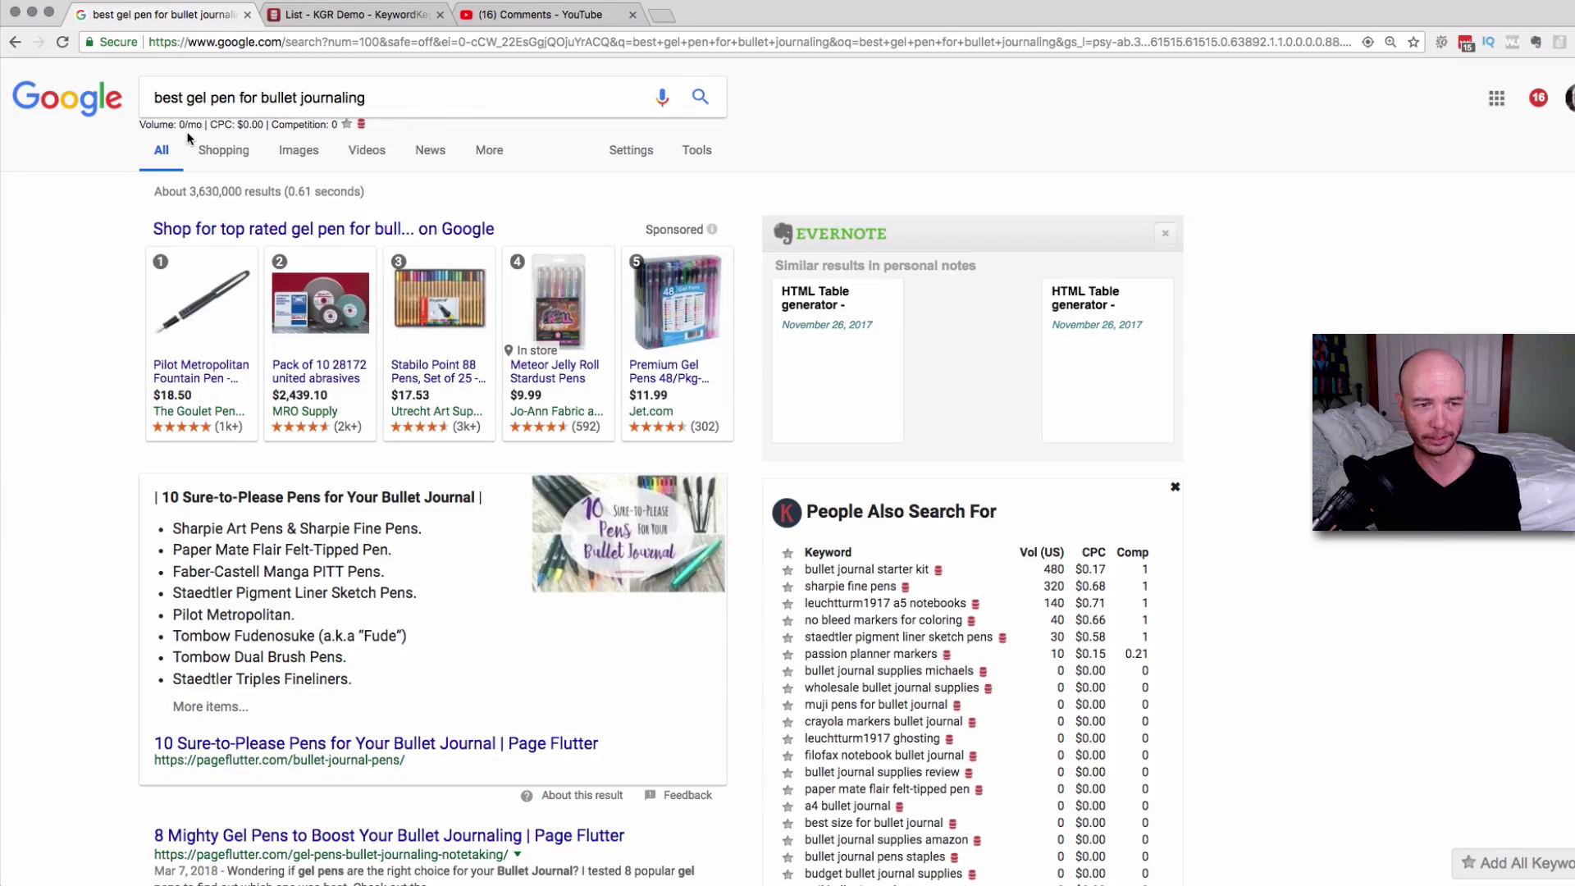
pyautogui.click(451, 96)
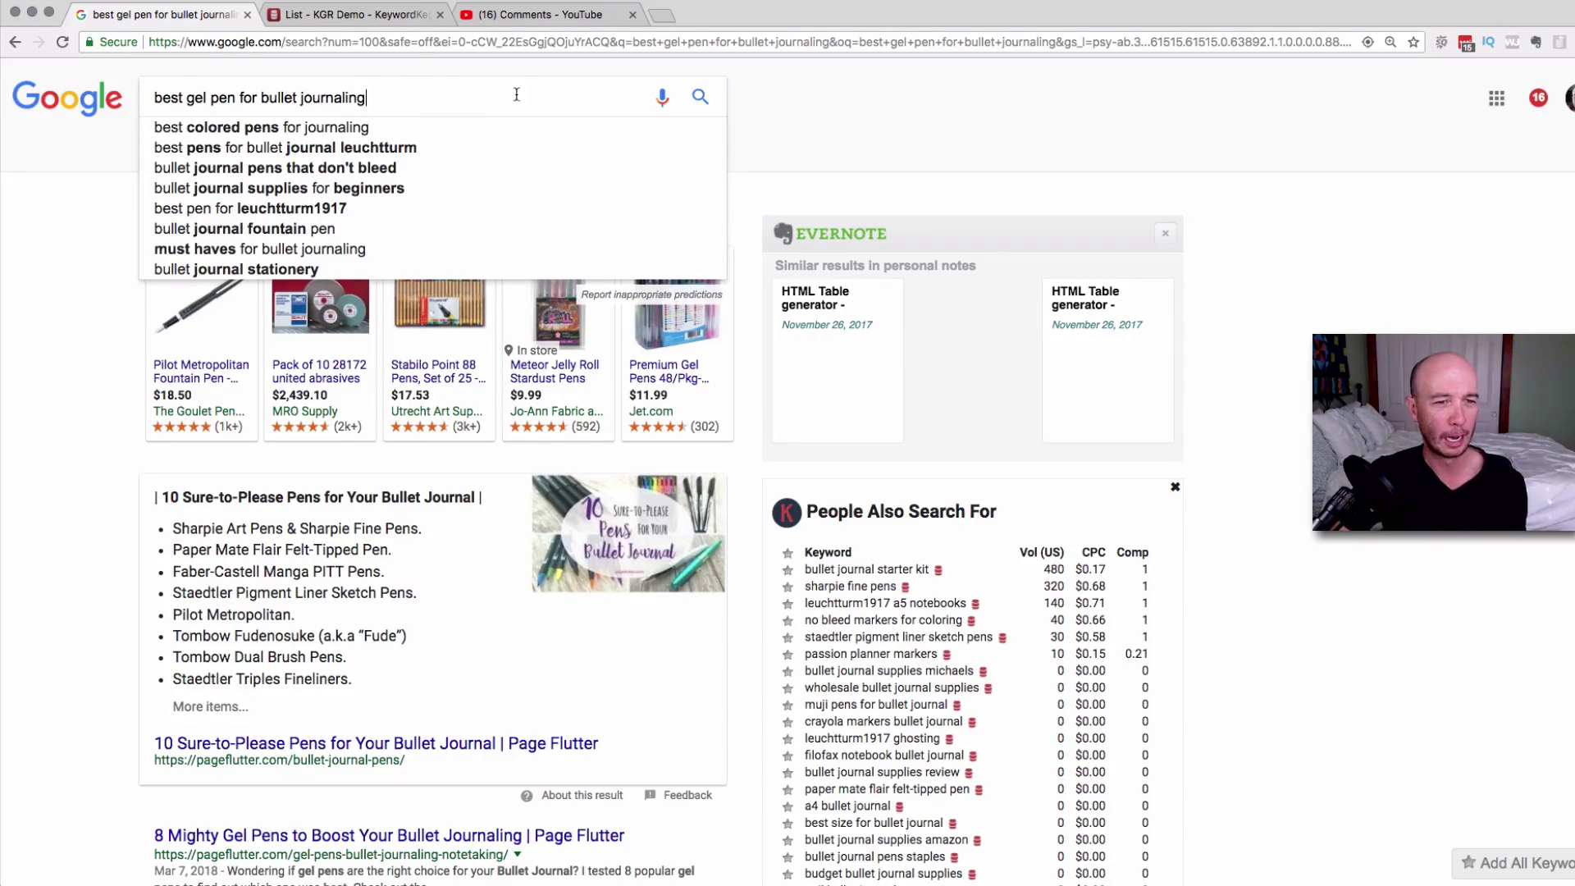
pyautogui.click(95, 254)
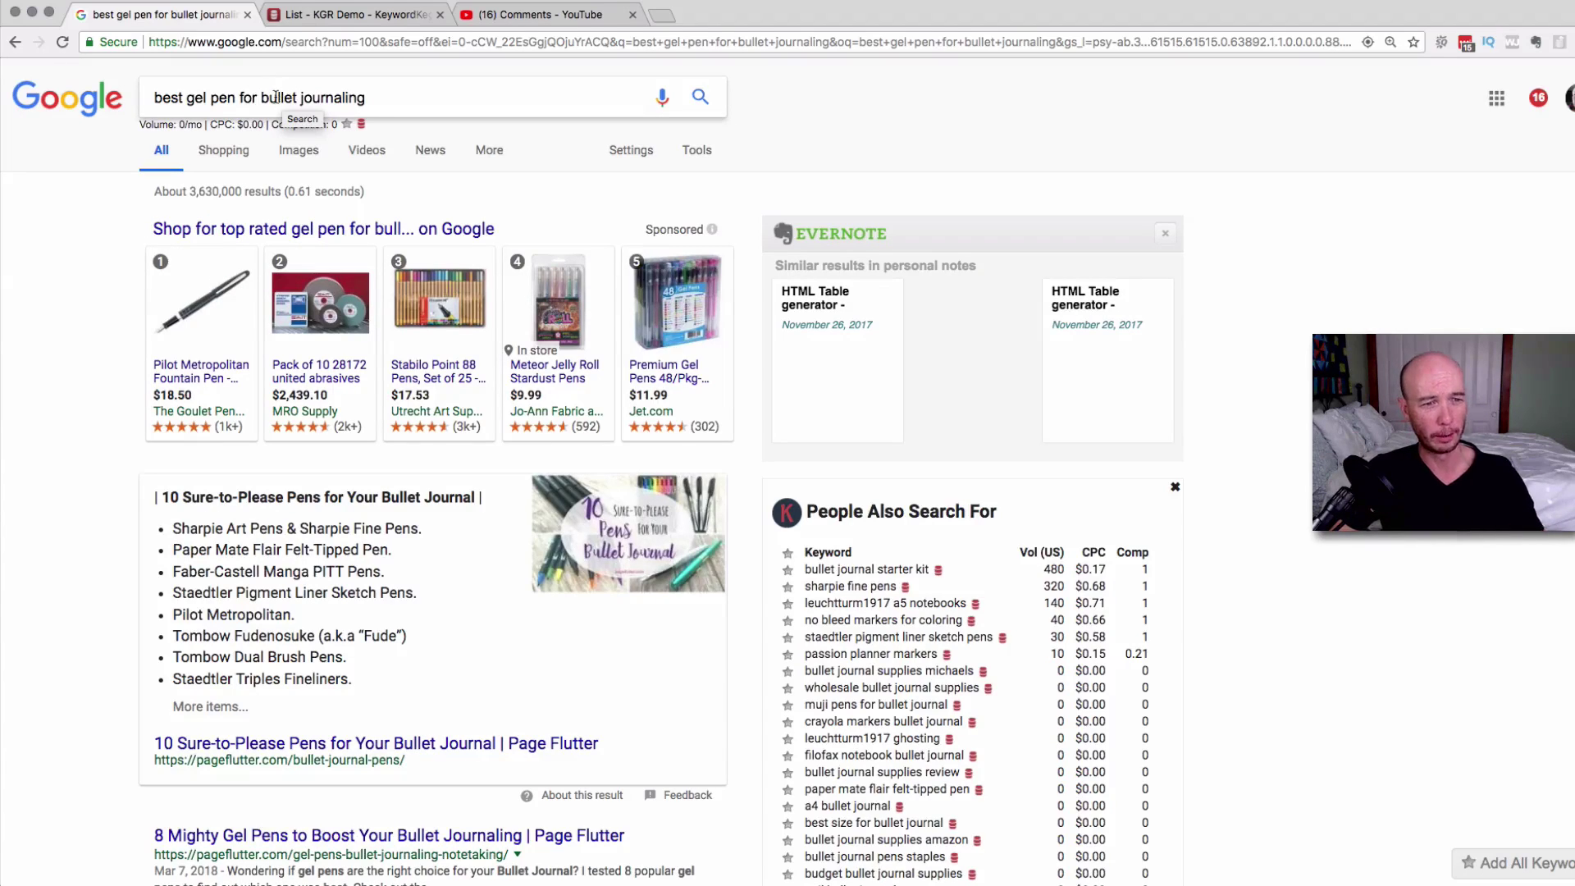
# Step: Remove "gel" from the query, search for "best pen for bullet journaling" and review the results and related questions
pyautogui.doubleClick(195, 98)
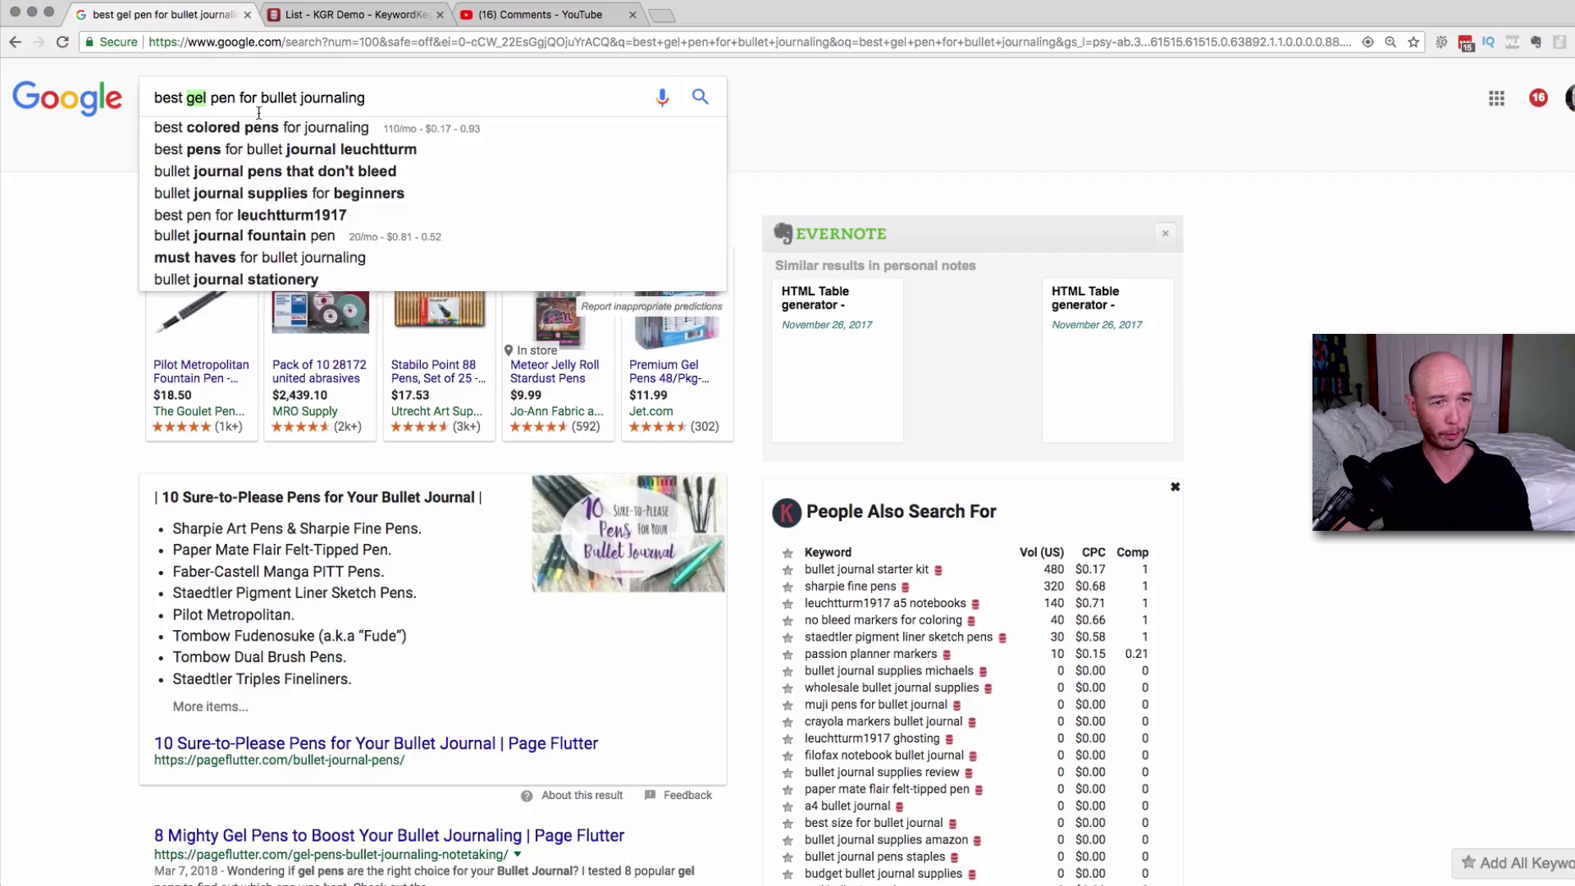
pyautogui.press('BackSpace')
pyautogui.press('BackSpace')
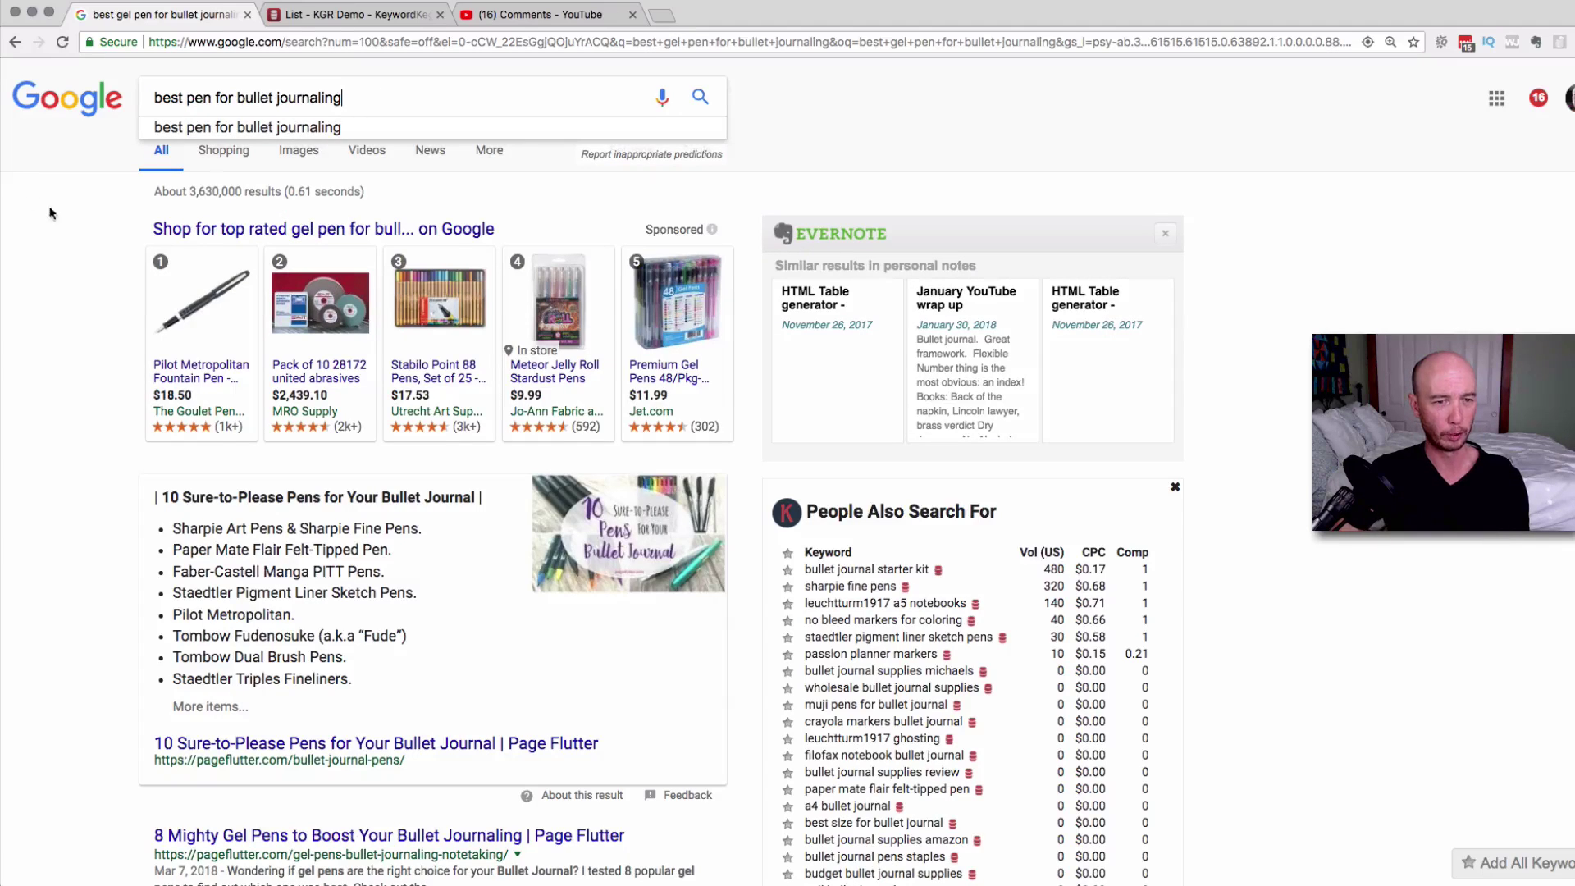
pyautogui.press('Return')
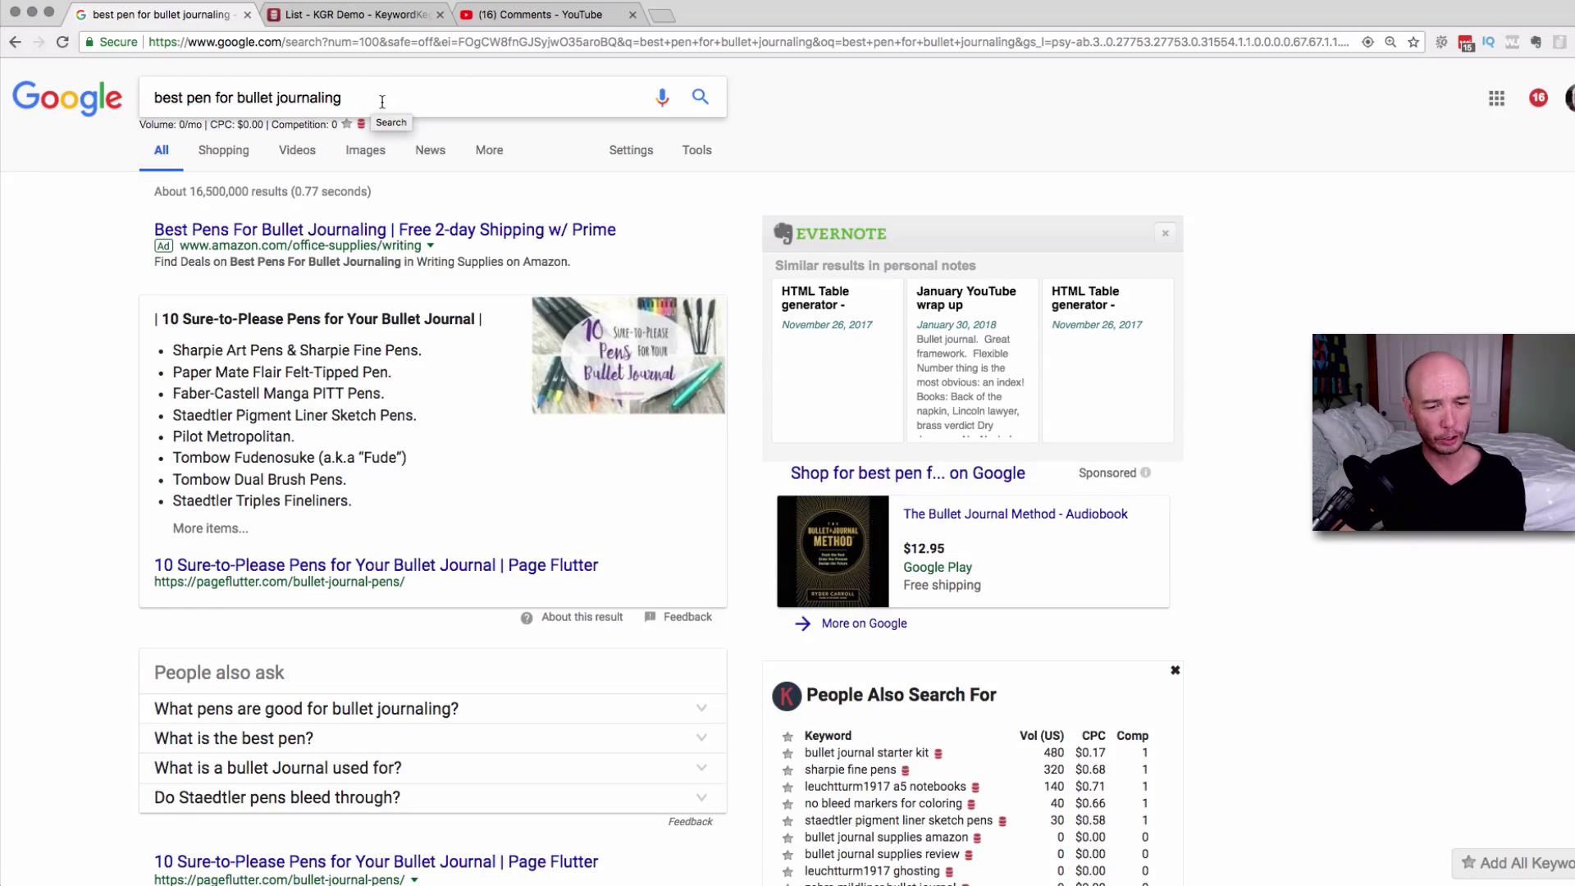
pyautogui.scroll(-5, 140, 638)
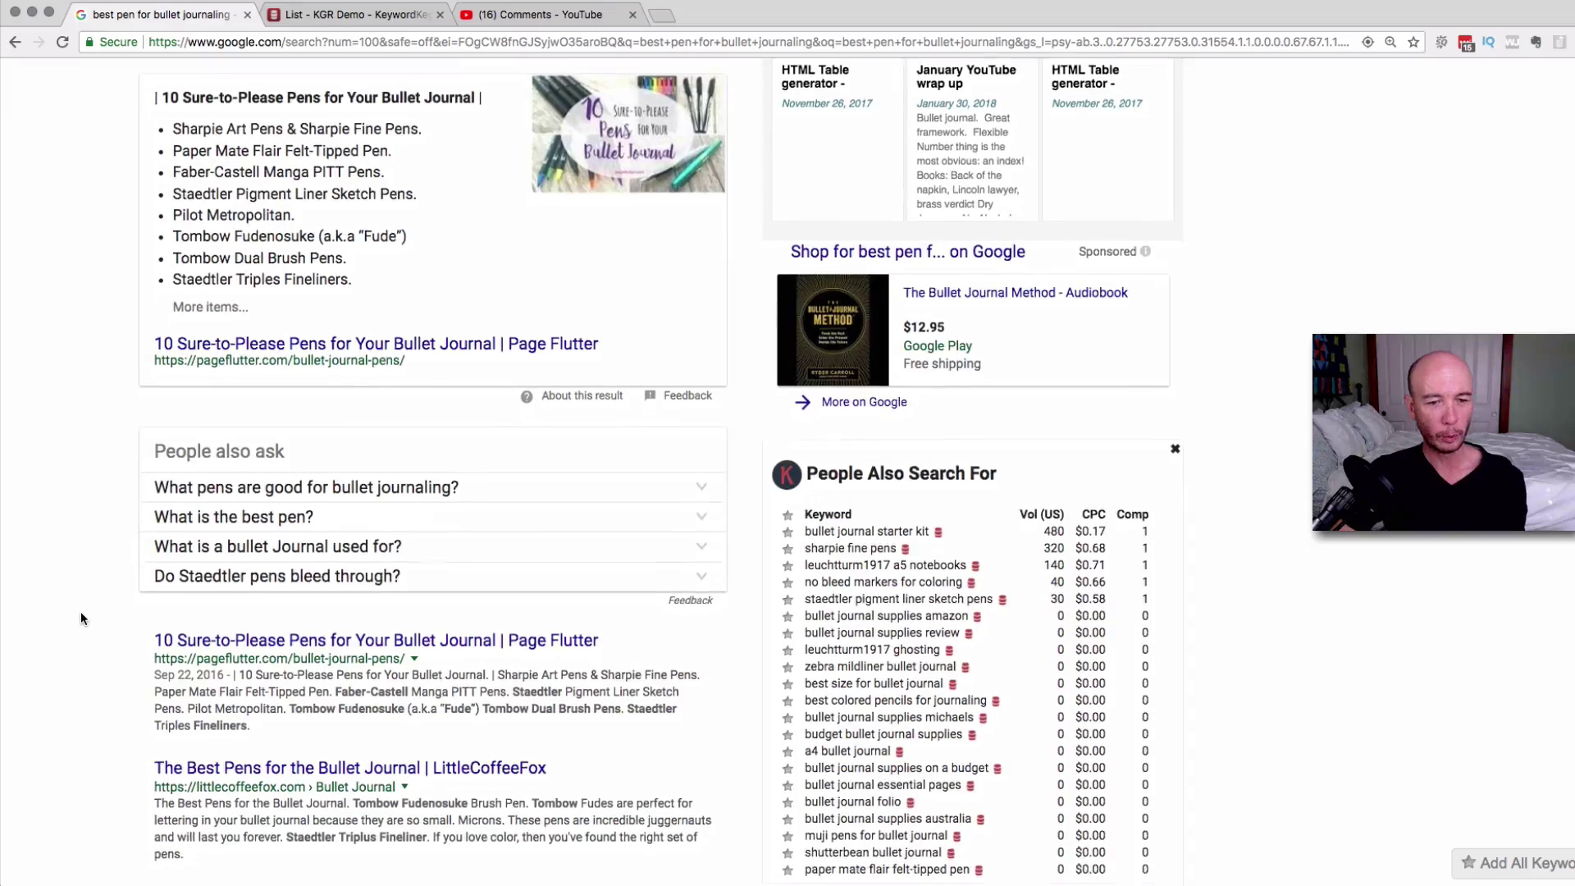
pyautogui.scroll(-5, 81, 618)
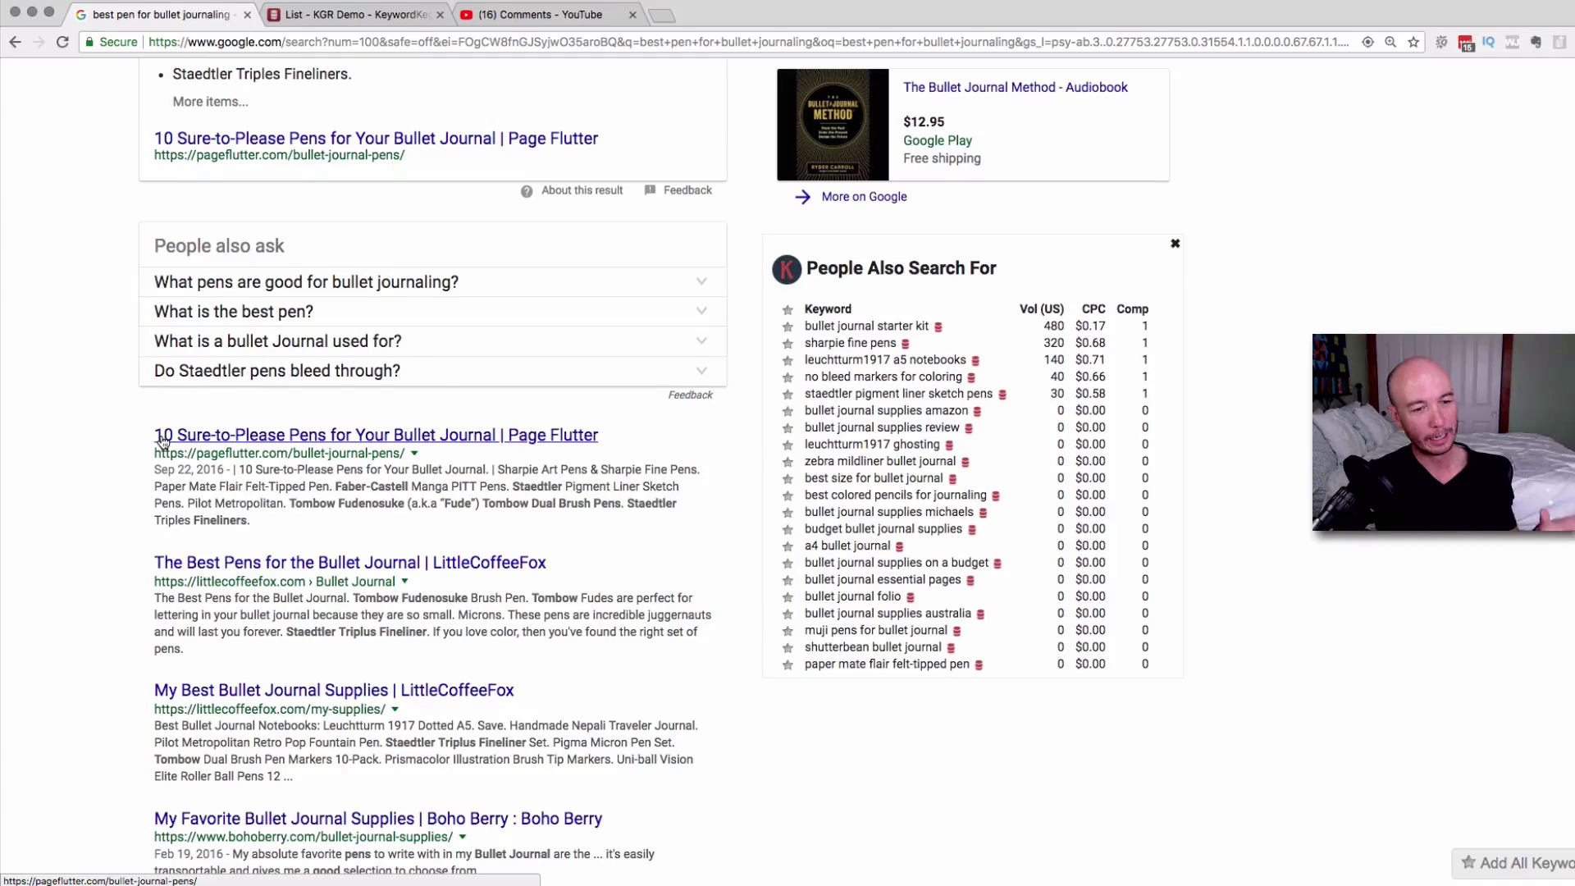
pyautogui.scroll(5, 123, 484)
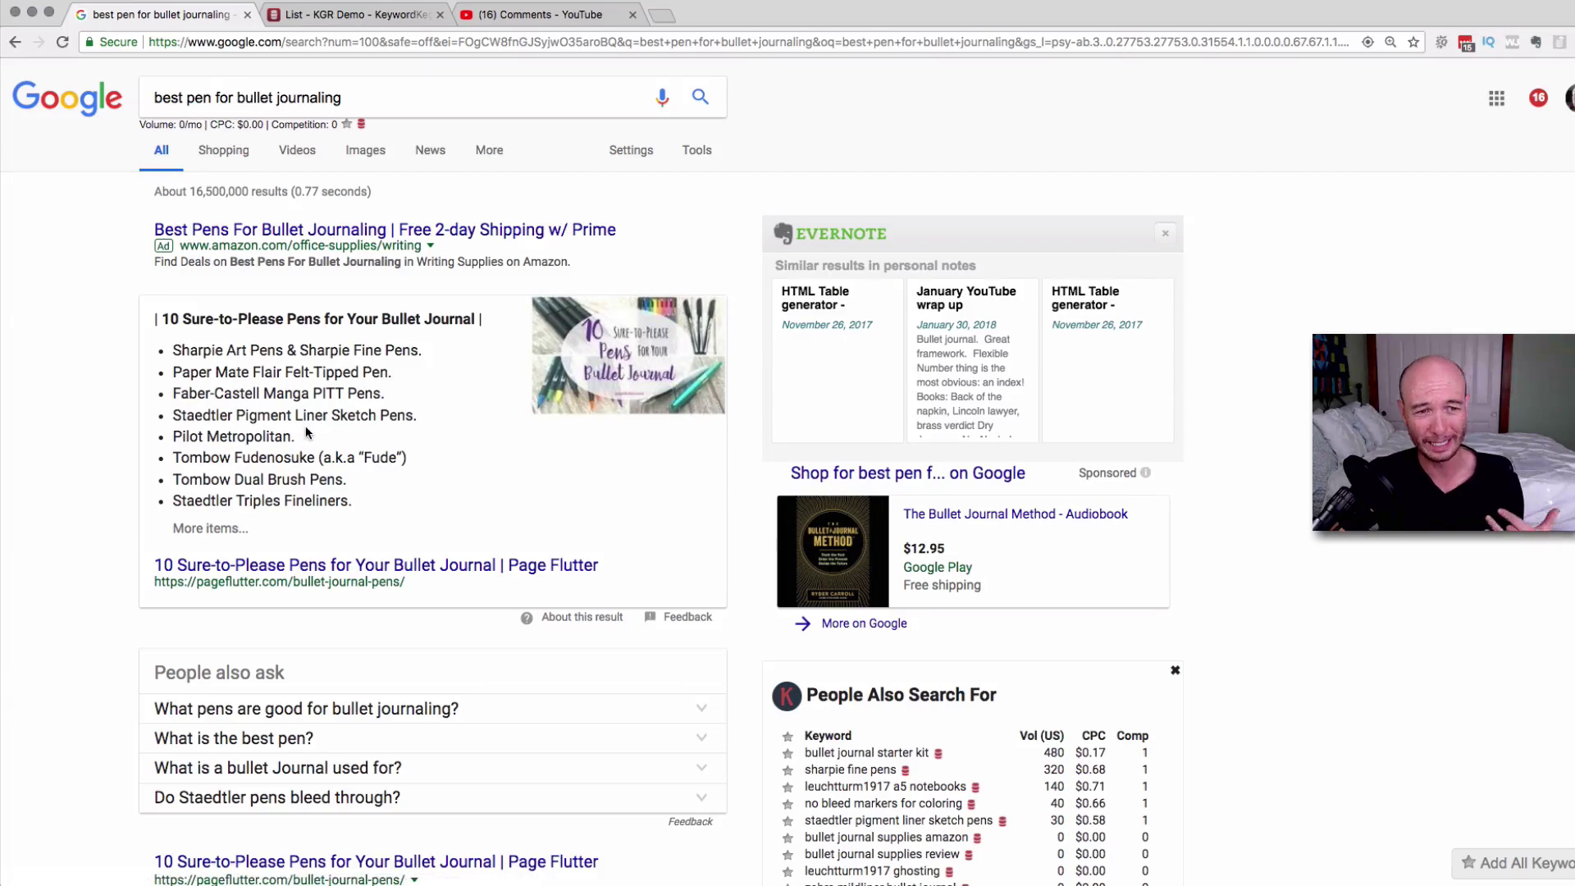
pyautogui.scroll(-4, 36, 563)
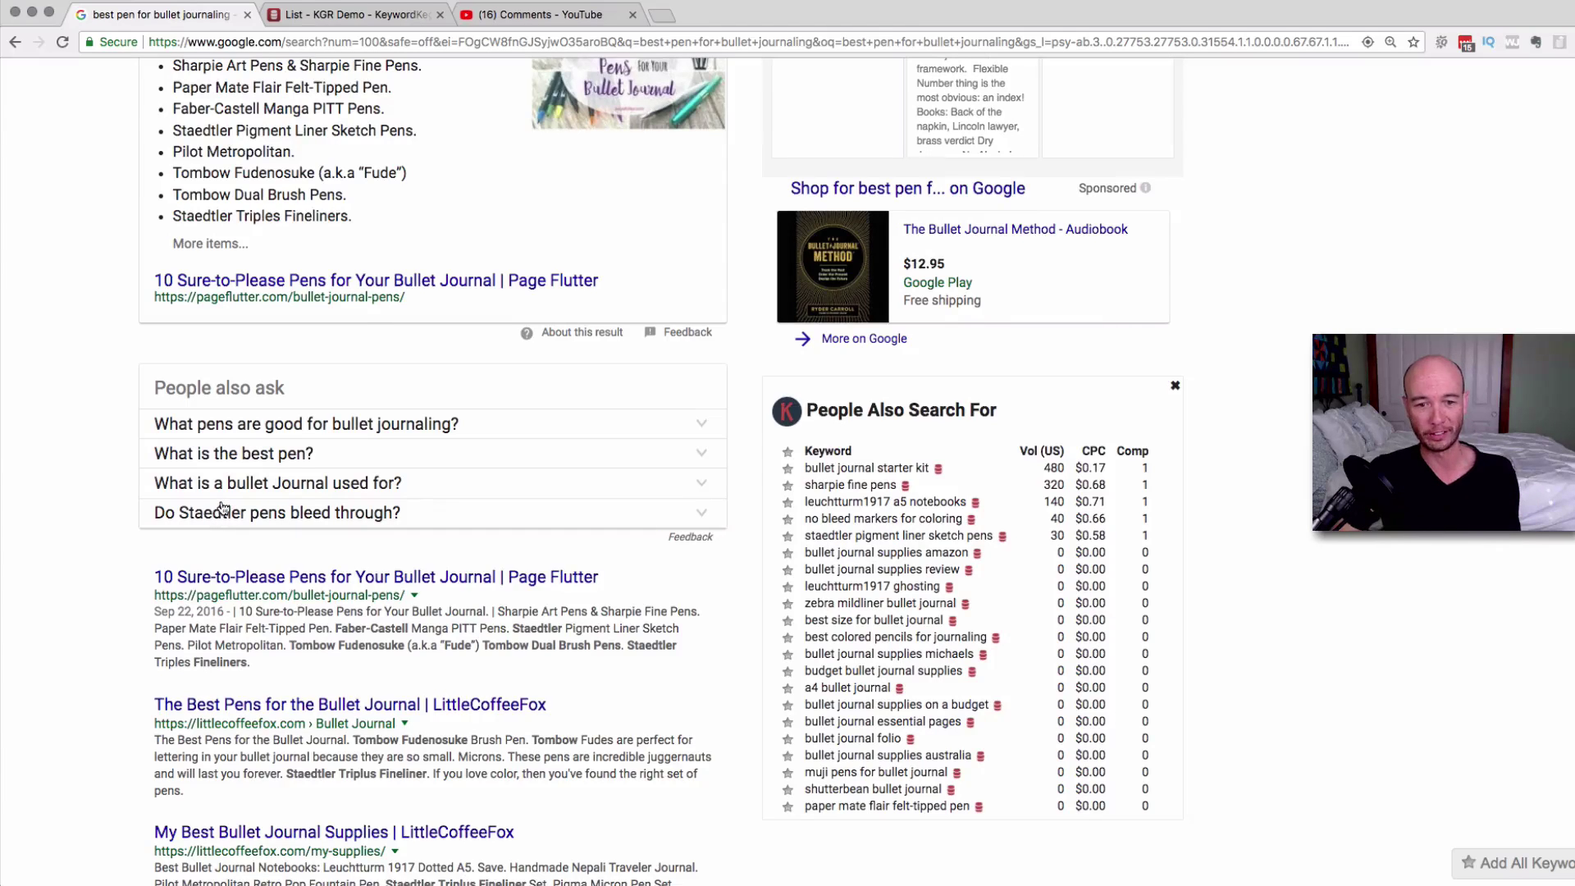
pyautogui.scroll(4, 87, 405)
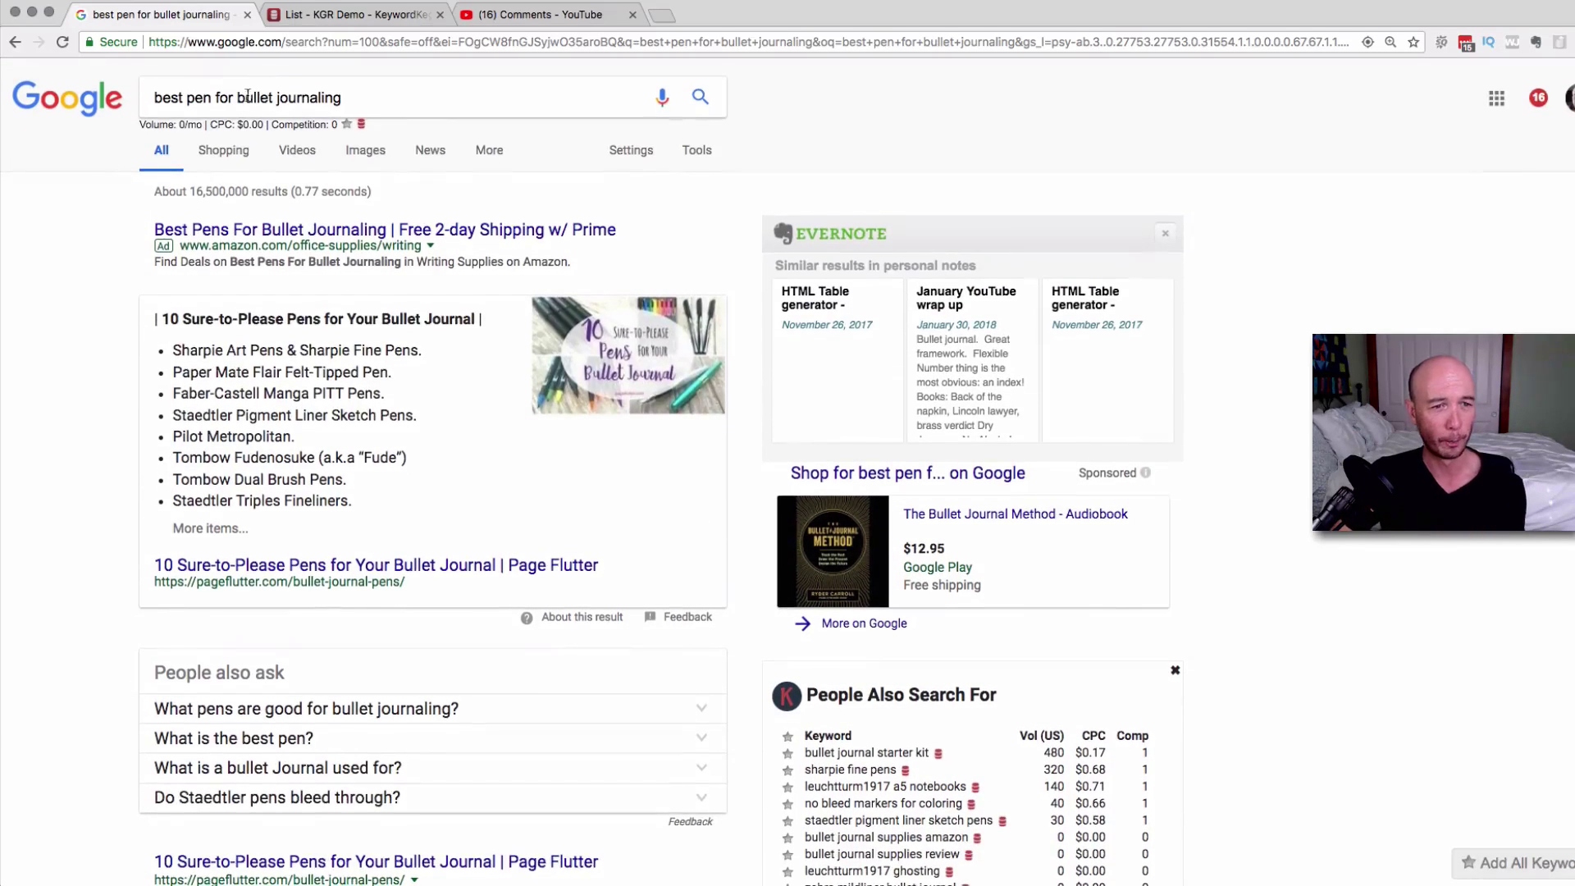
# Step: Remove "bullet" from the query and search for "best pen for journaling"
pyautogui.doubleClick(254, 96)
pyautogui.press('BackSpace')
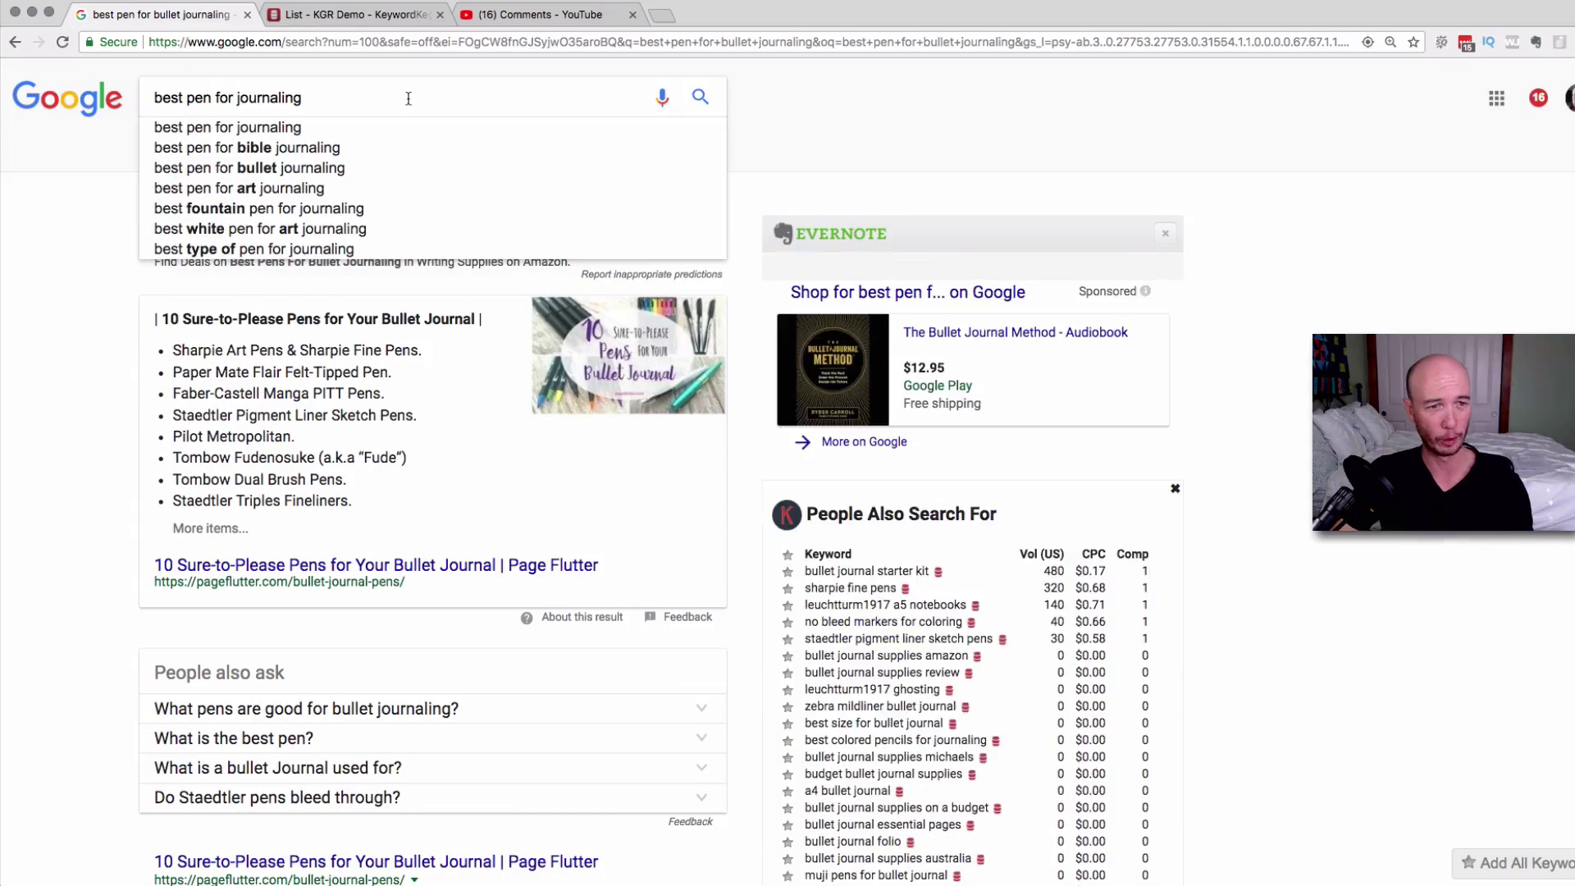
pyautogui.click(405, 98)
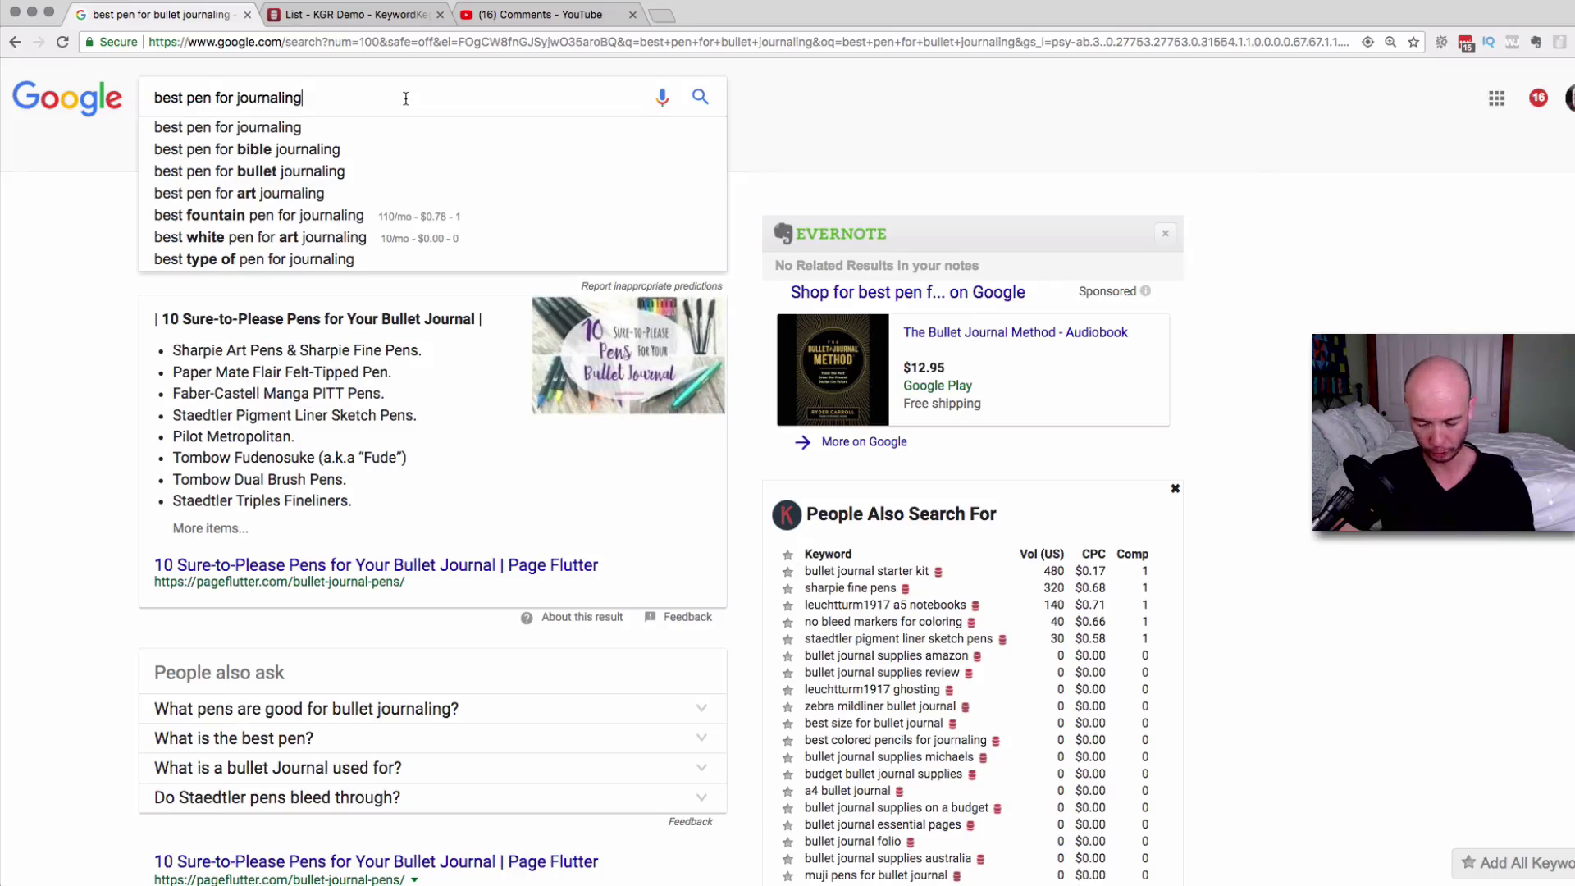
pyautogui.press('Return')
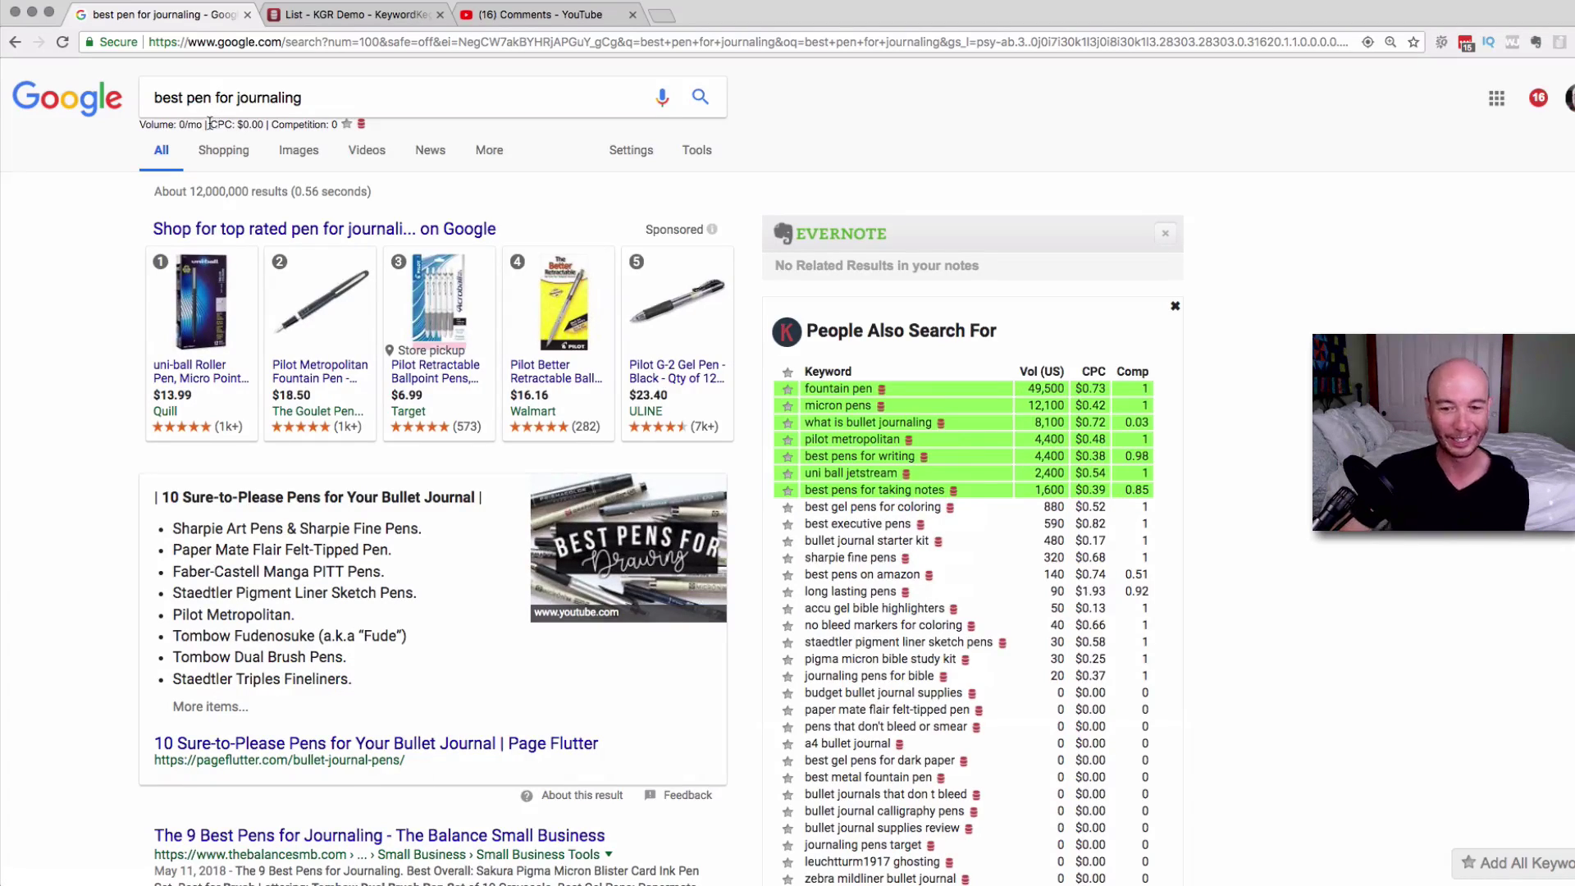
# Step: Review the search suggestions for "best pen for journaling" and check the KGR Demo list in Keyword Keg
pyautogui.click(351, 94)
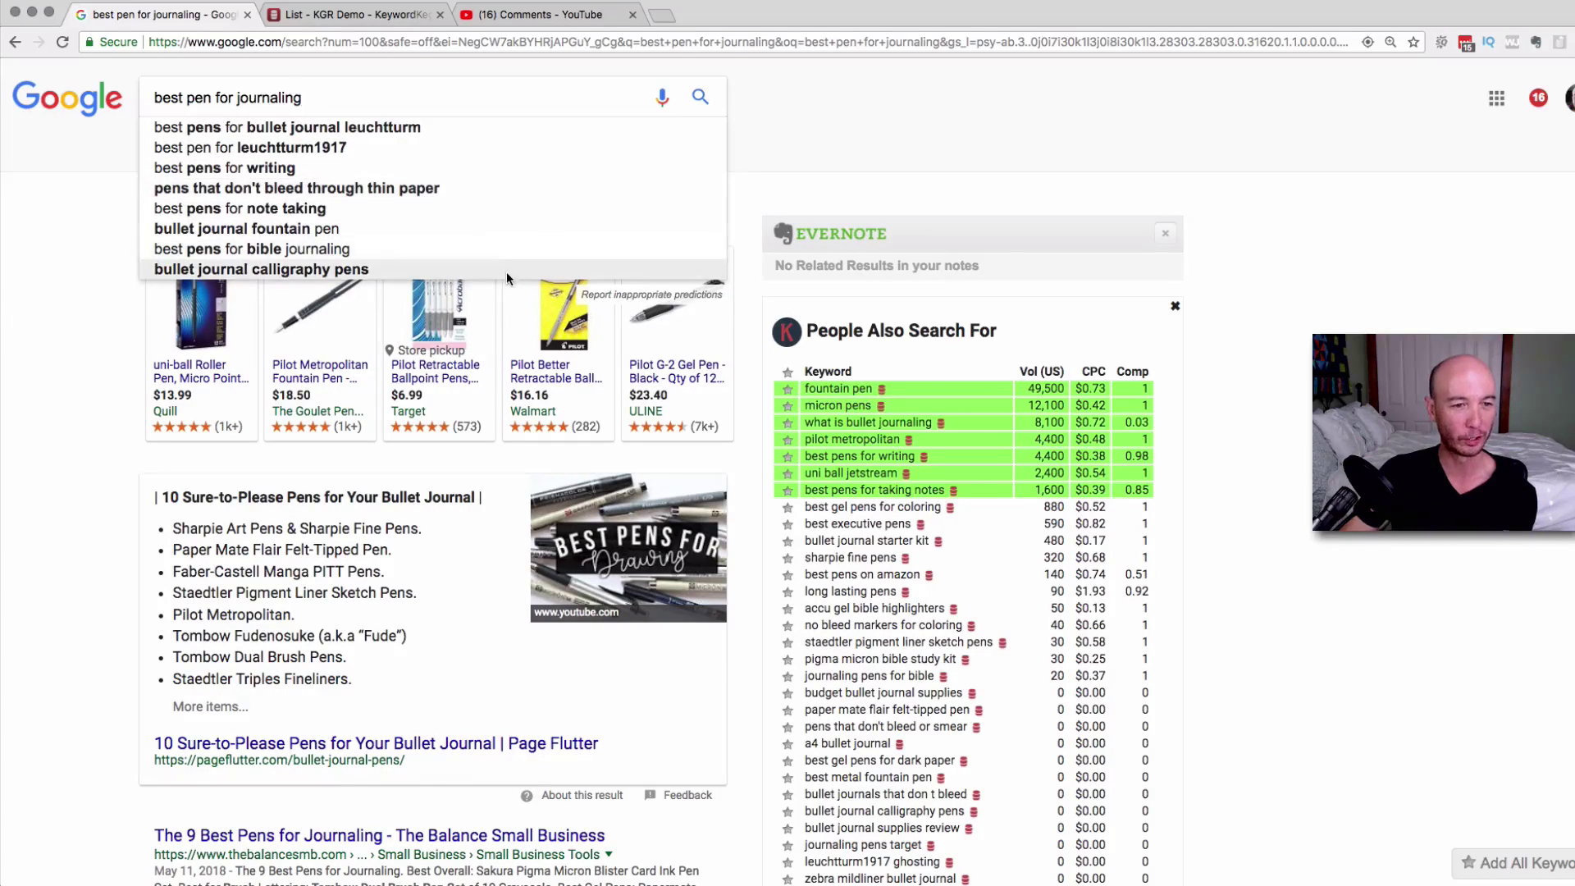
pyautogui.click(392, 17)
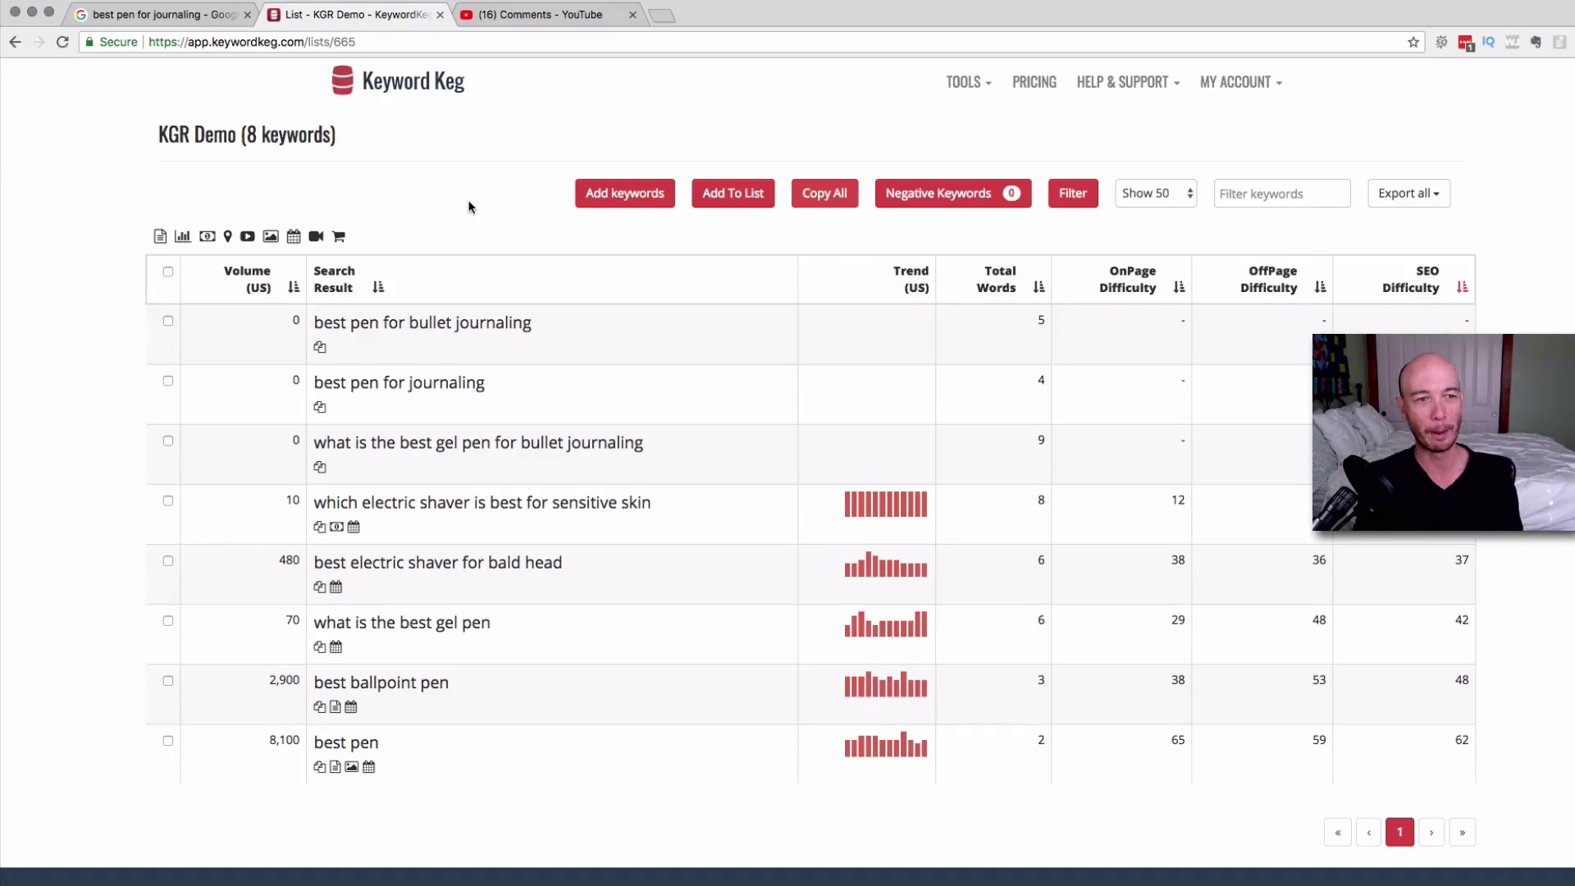
pyautogui.click(155, 14)
pyautogui.click(357, 103)
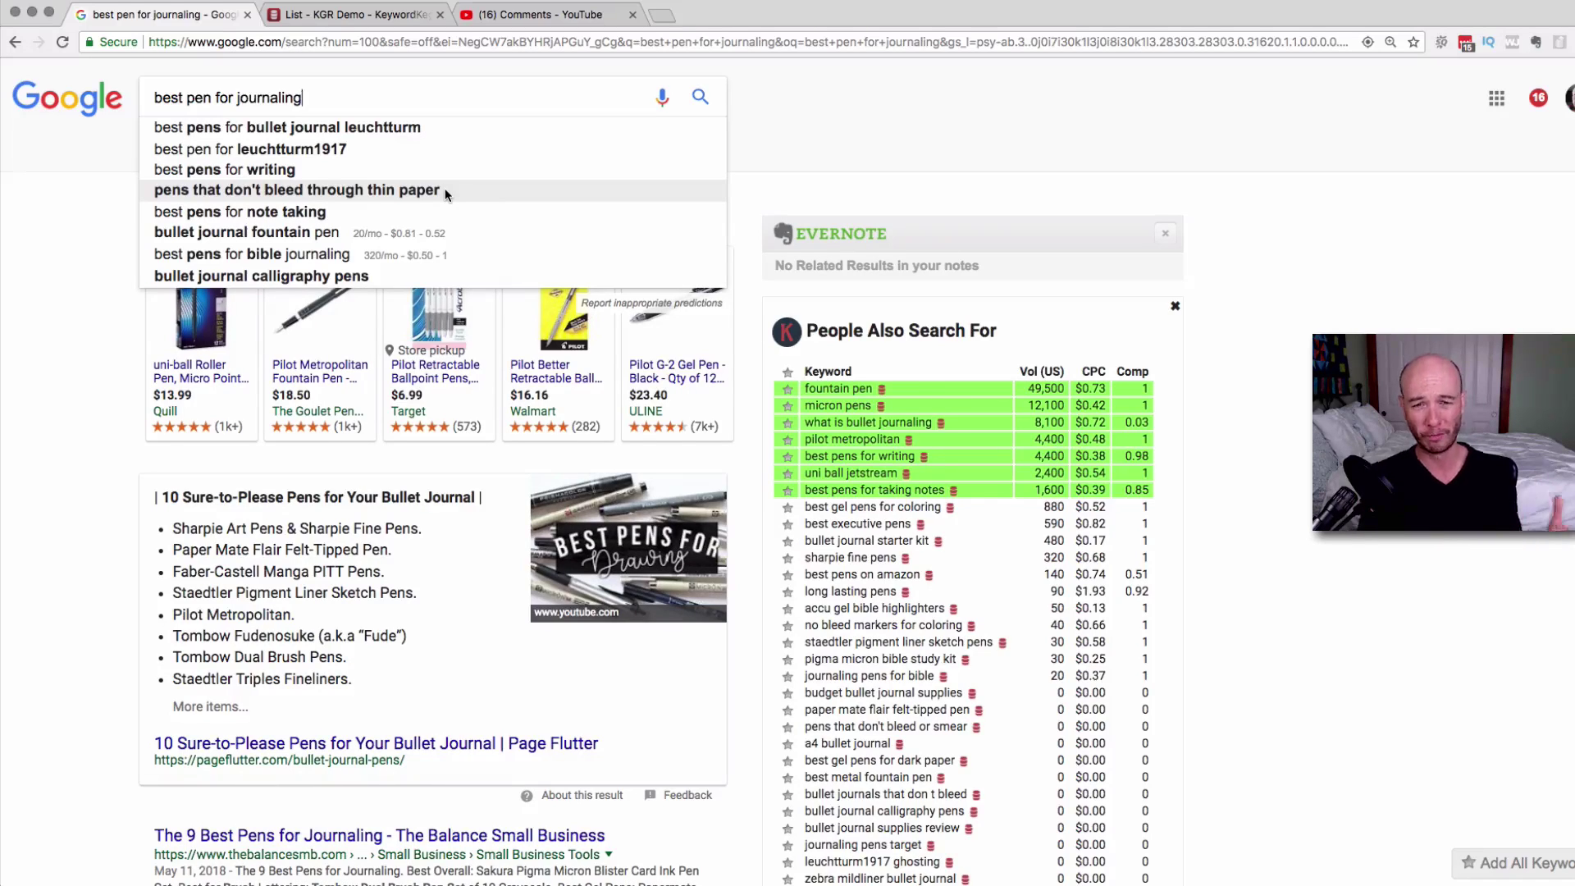
pyautogui.click(754, 182)
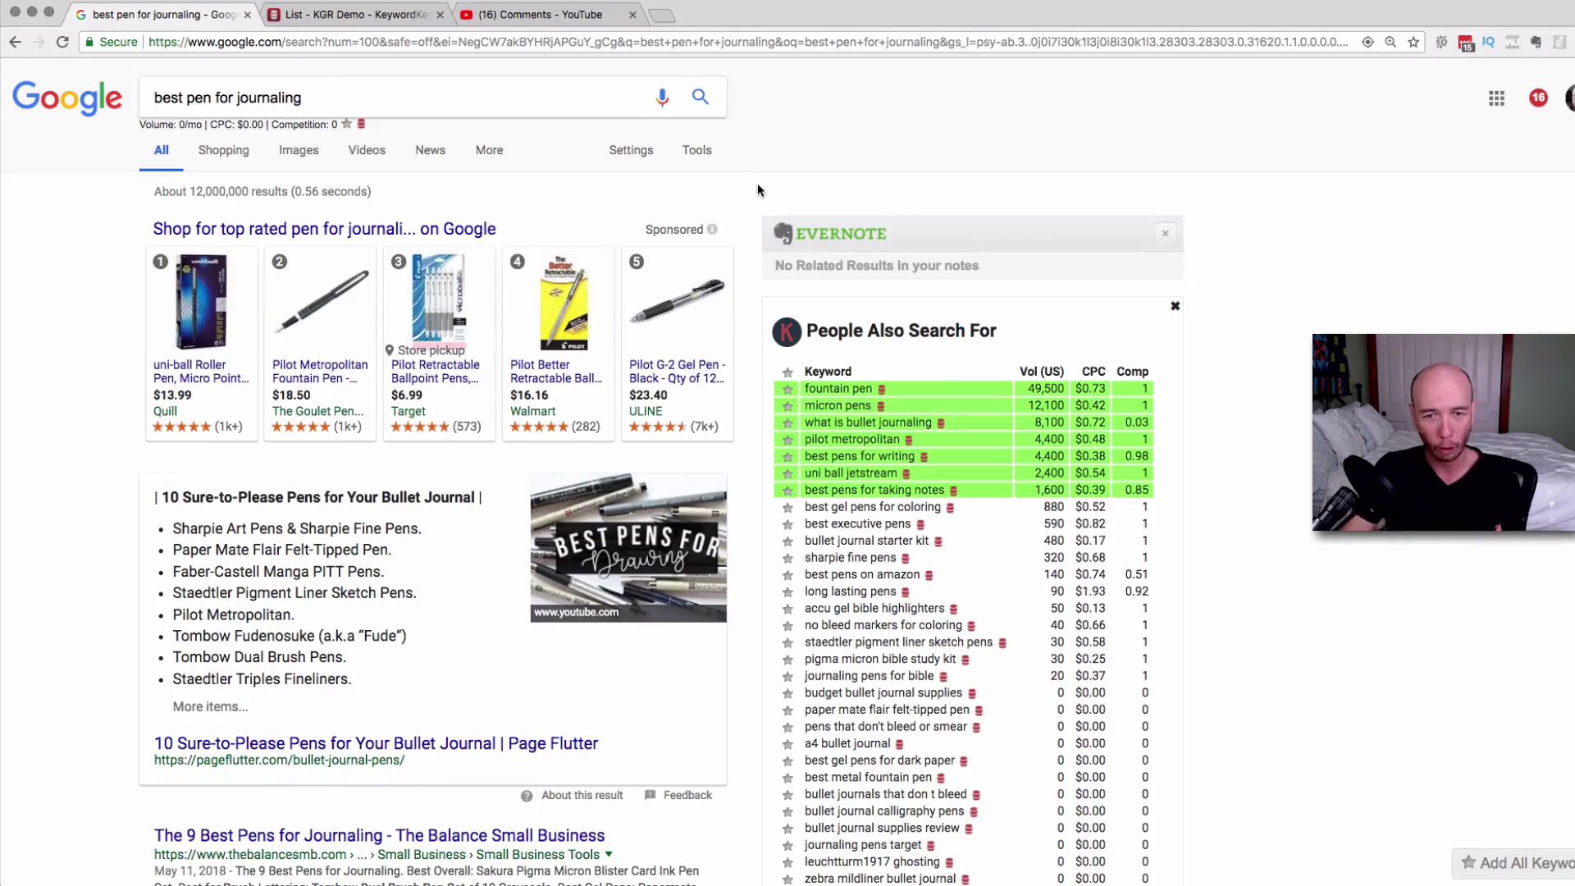